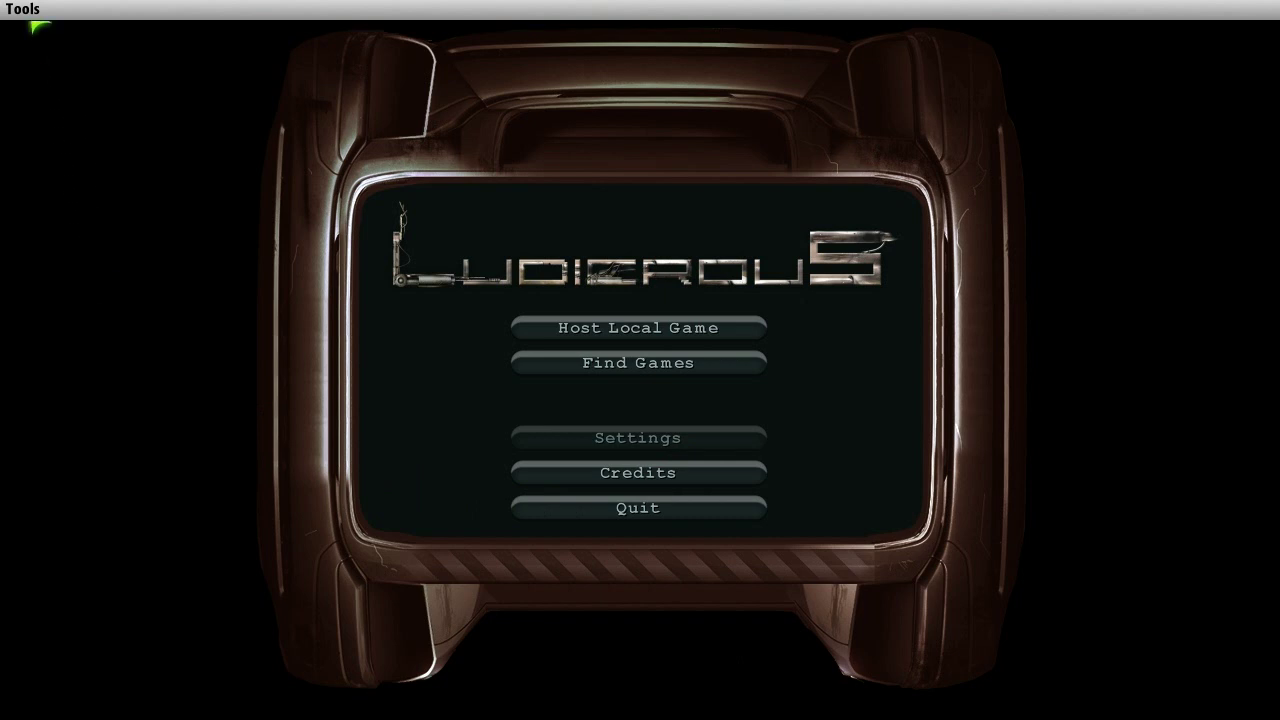
# - Open the Tools menu from the Ludicrous main menu to list the engine tools
pyautogui.click(28, 12)
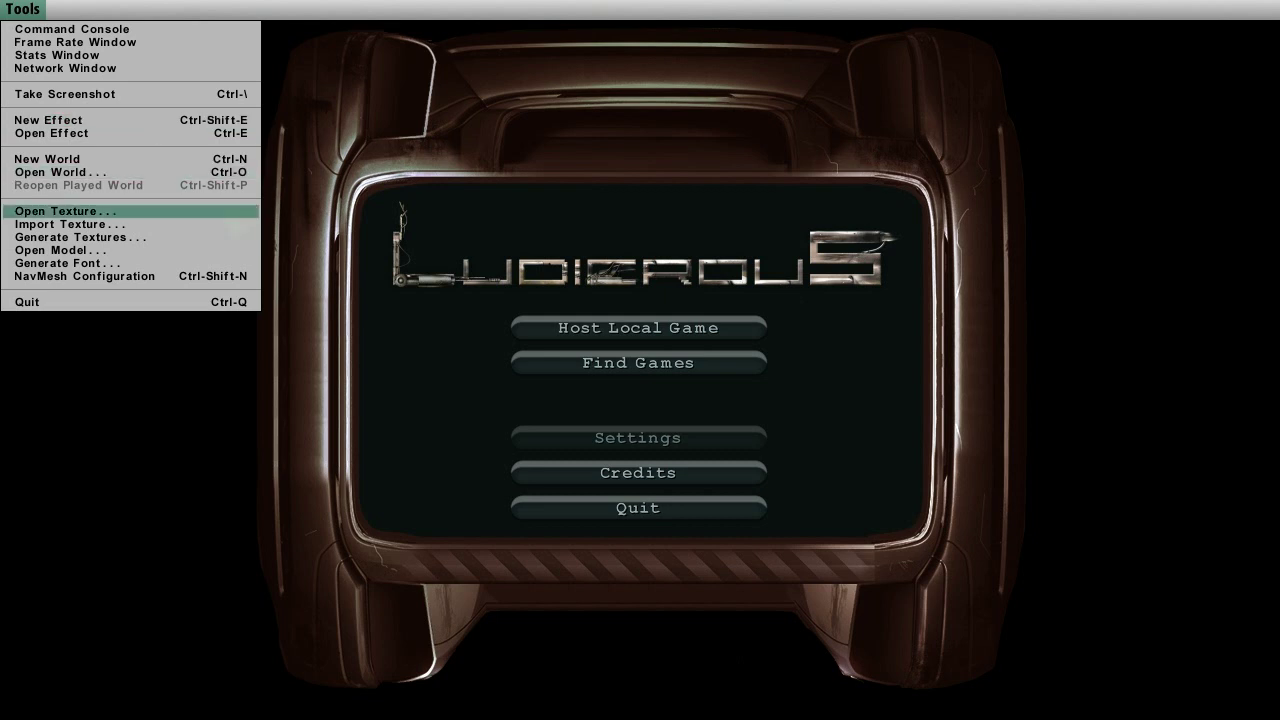
# - Choose Tutorial_Level01.tga from Tutorial01/WorldFile for texture import
pyautogui.click(226, 224)
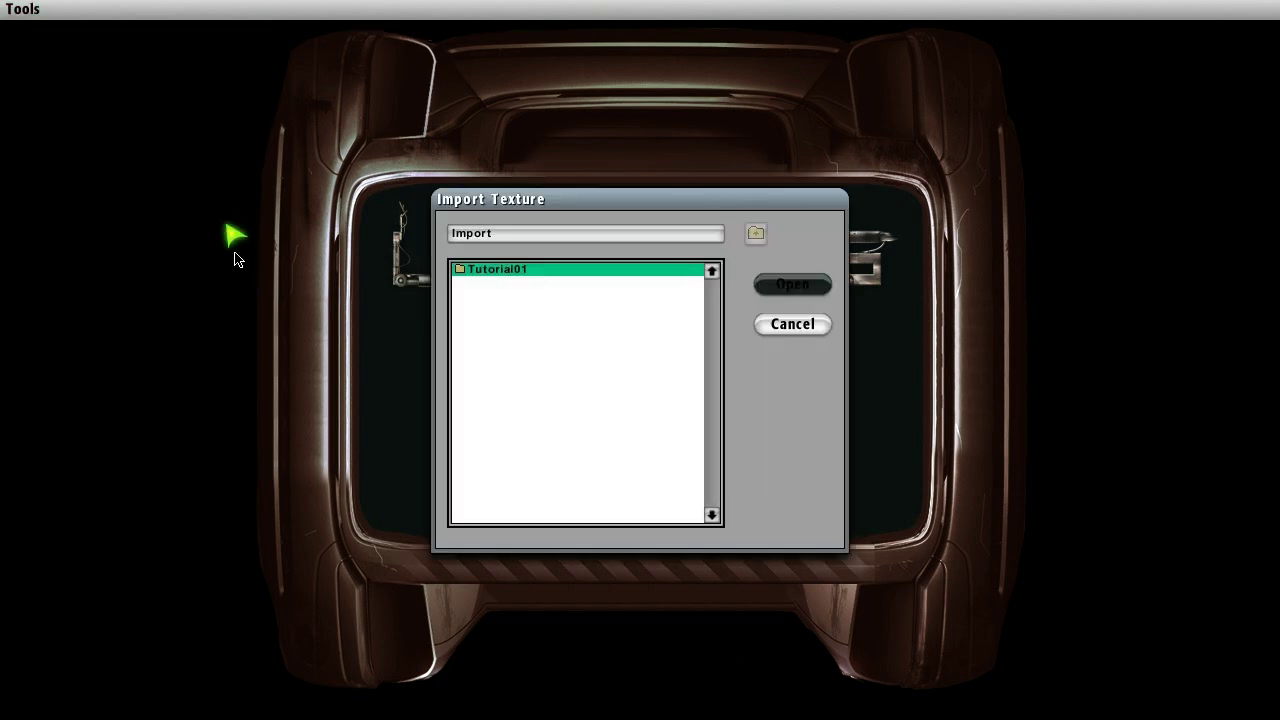
pyautogui.doubleClick(544, 270)
pyautogui.doubleClick(543, 269)
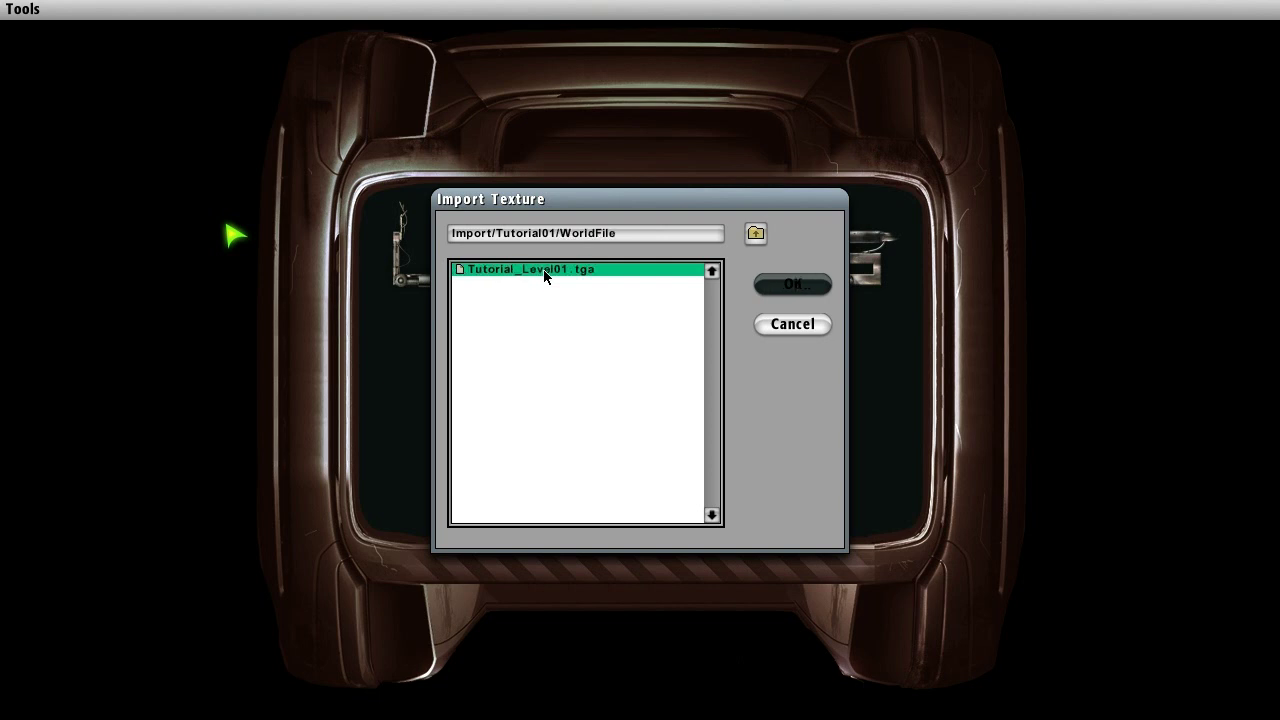
pyautogui.click(812, 288)
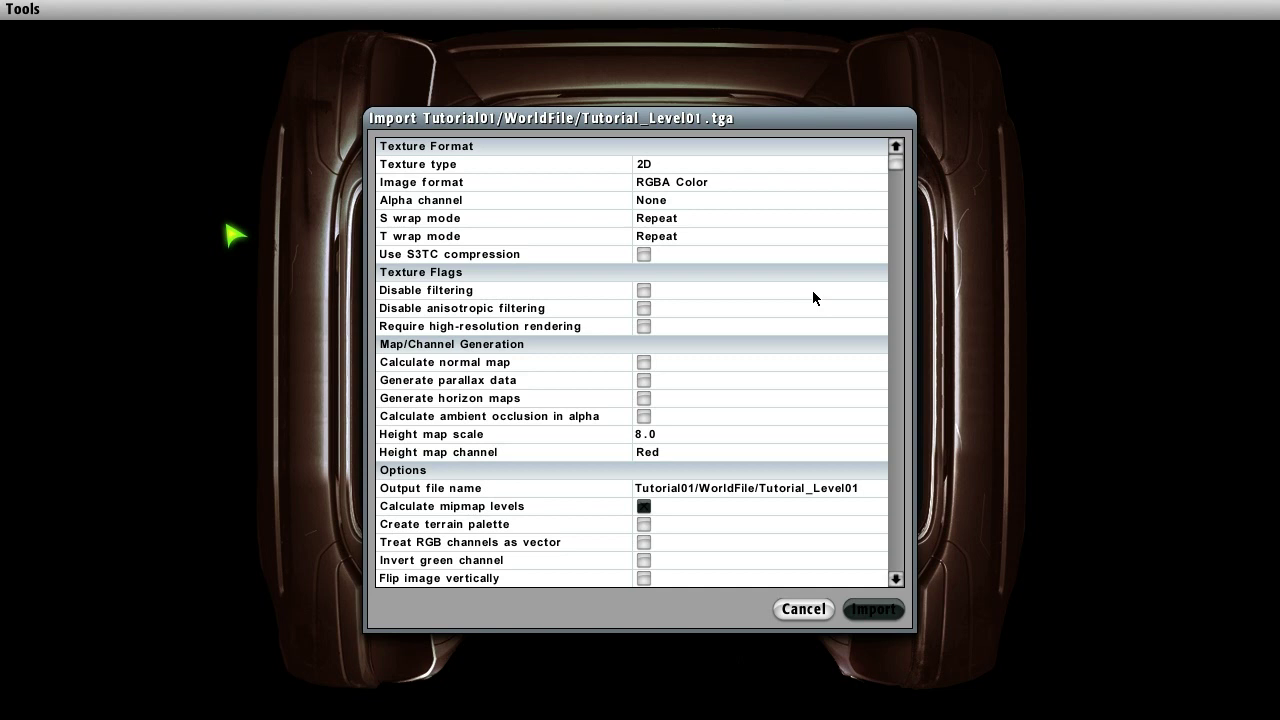
# - Import it as a Rect texture with Alpha None and S3TC compression
pyautogui.click(655, 165)
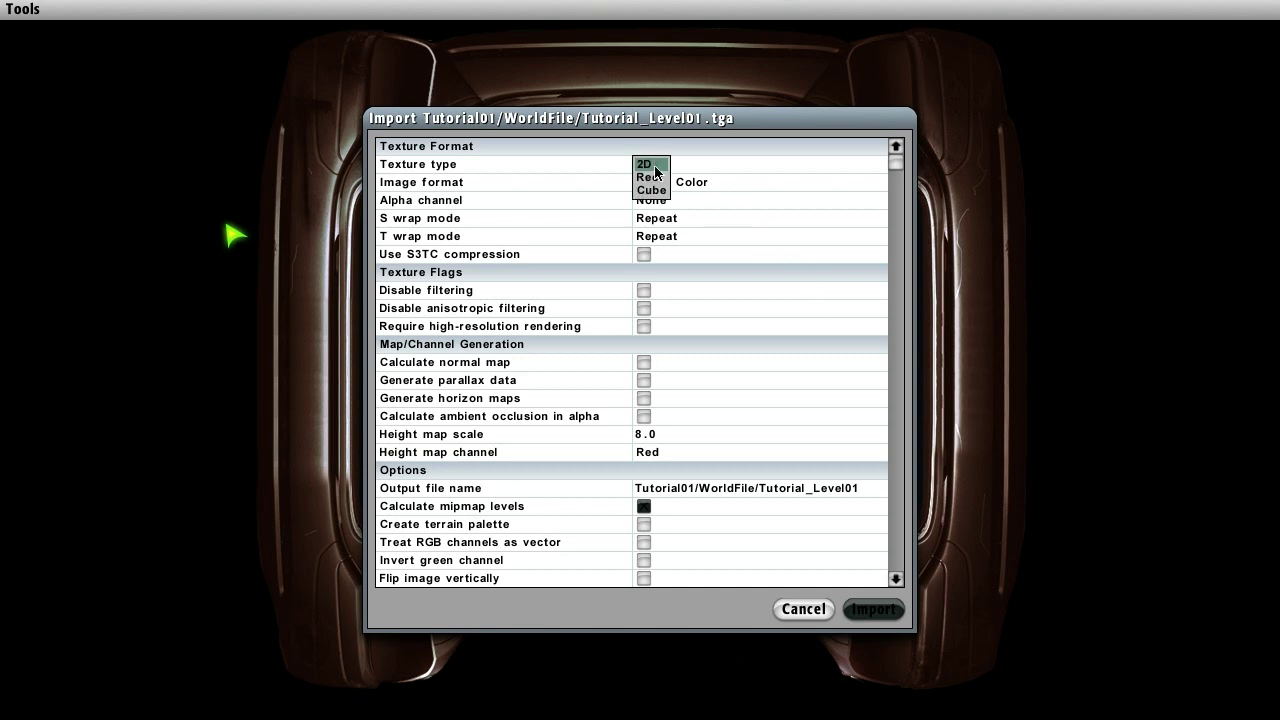
pyautogui.click(656, 183)
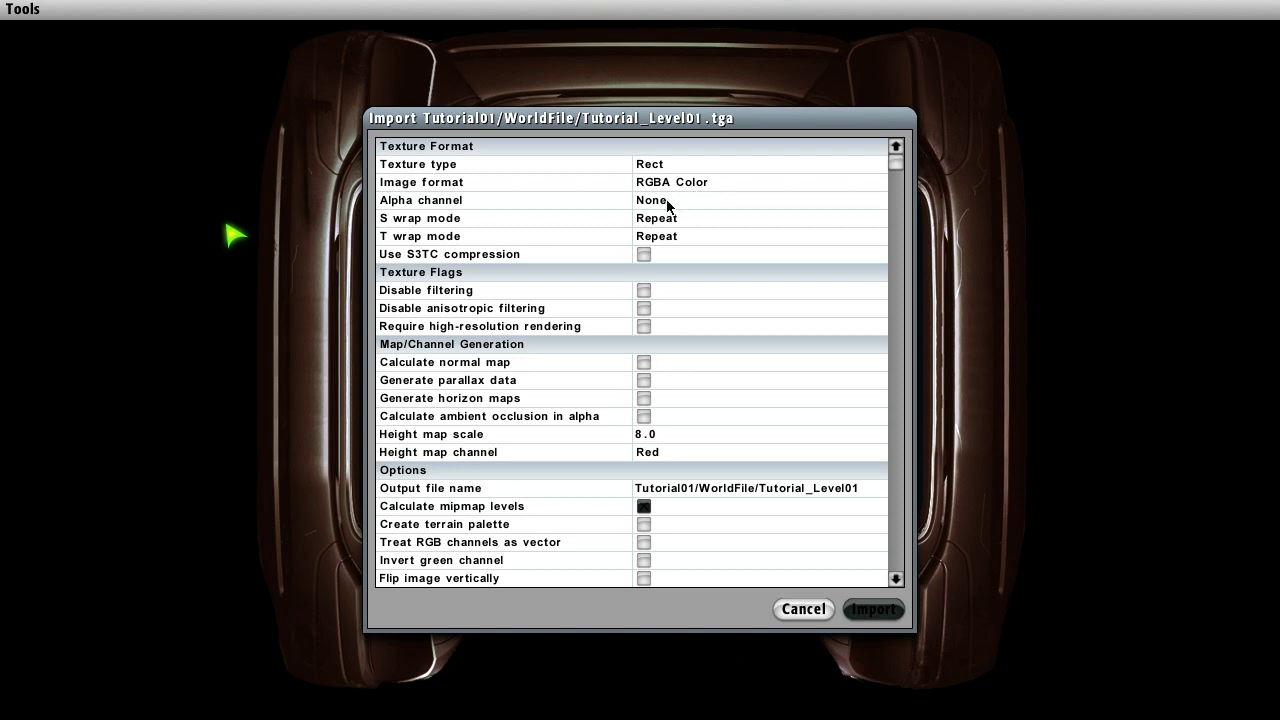
pyautogui.click(667, 202)
pyautogui.click(669, 203)
pyautogui.click(644, 254)
pyautogui.click(873, 607)
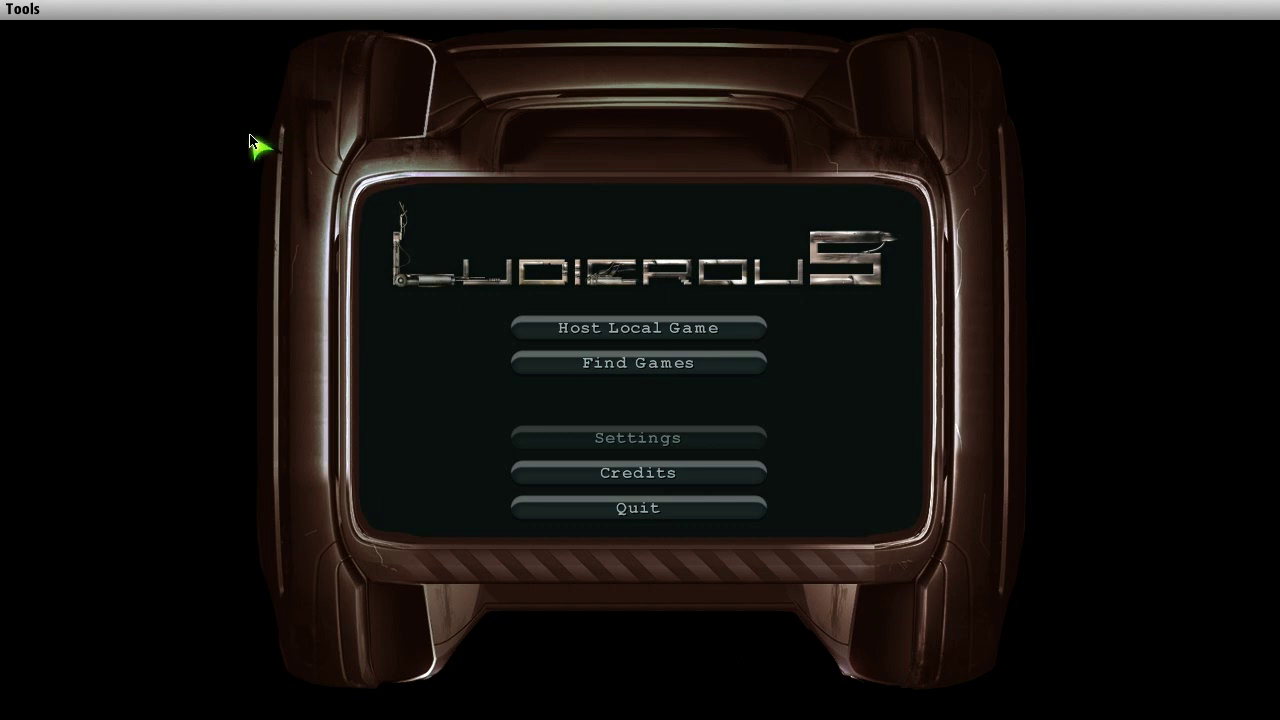
# - Show the command console to confirm the Tutorial_Level01.tga import
pyautogui.click(22, 9)
pyautogui.click(39, 34)
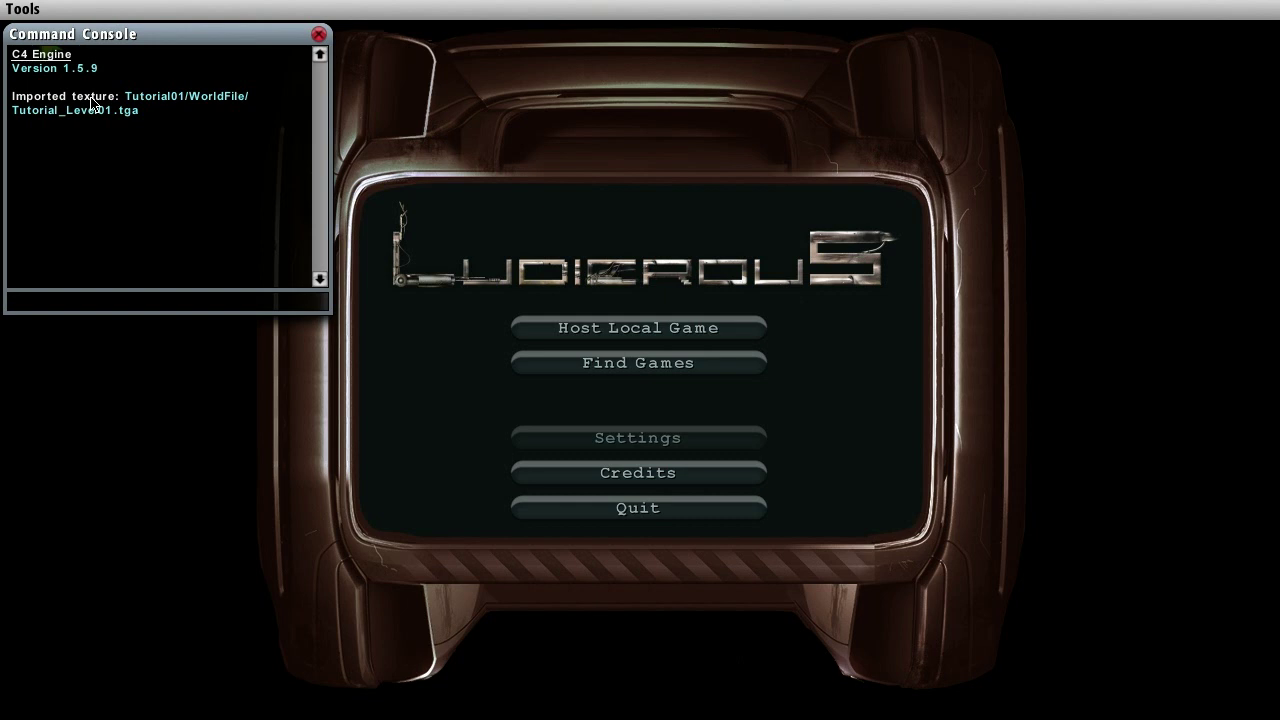
pyautogui.click(25, 10)
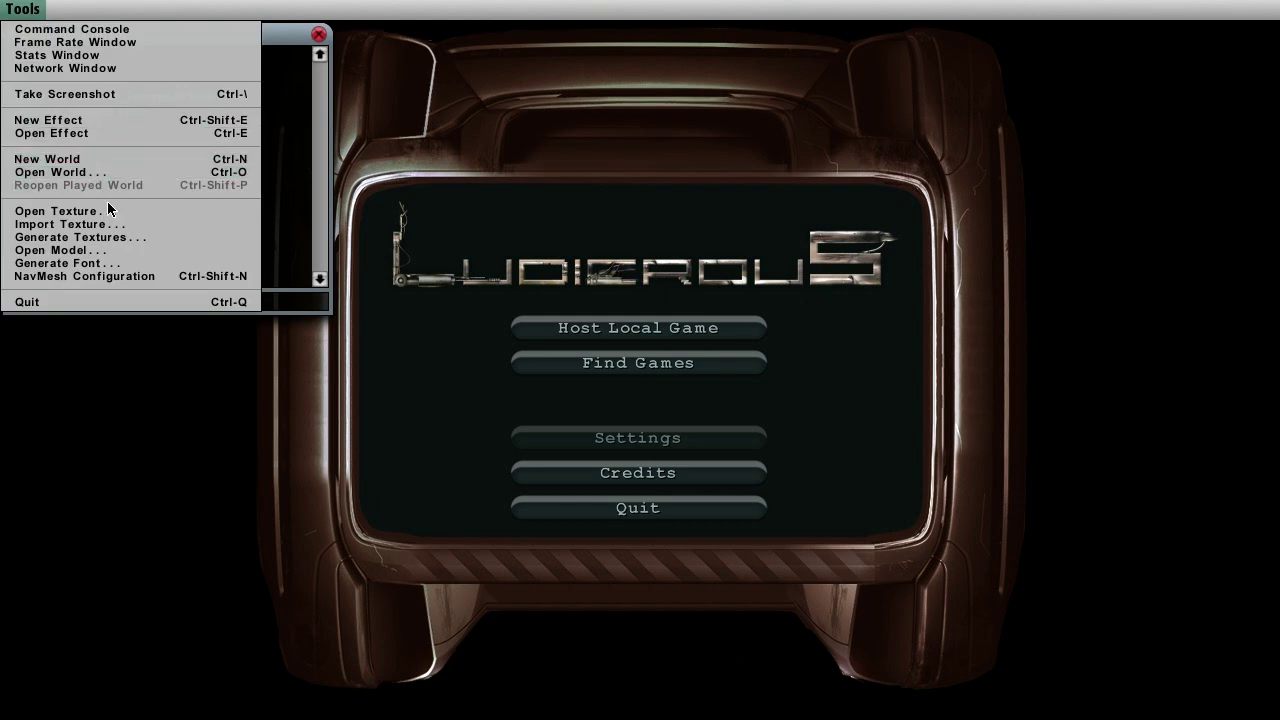
# - Load Tutorial01/WorldFile/Tutorial_Level01.wld in the world editor, then close the editor
pyautogui.click(123, 173)
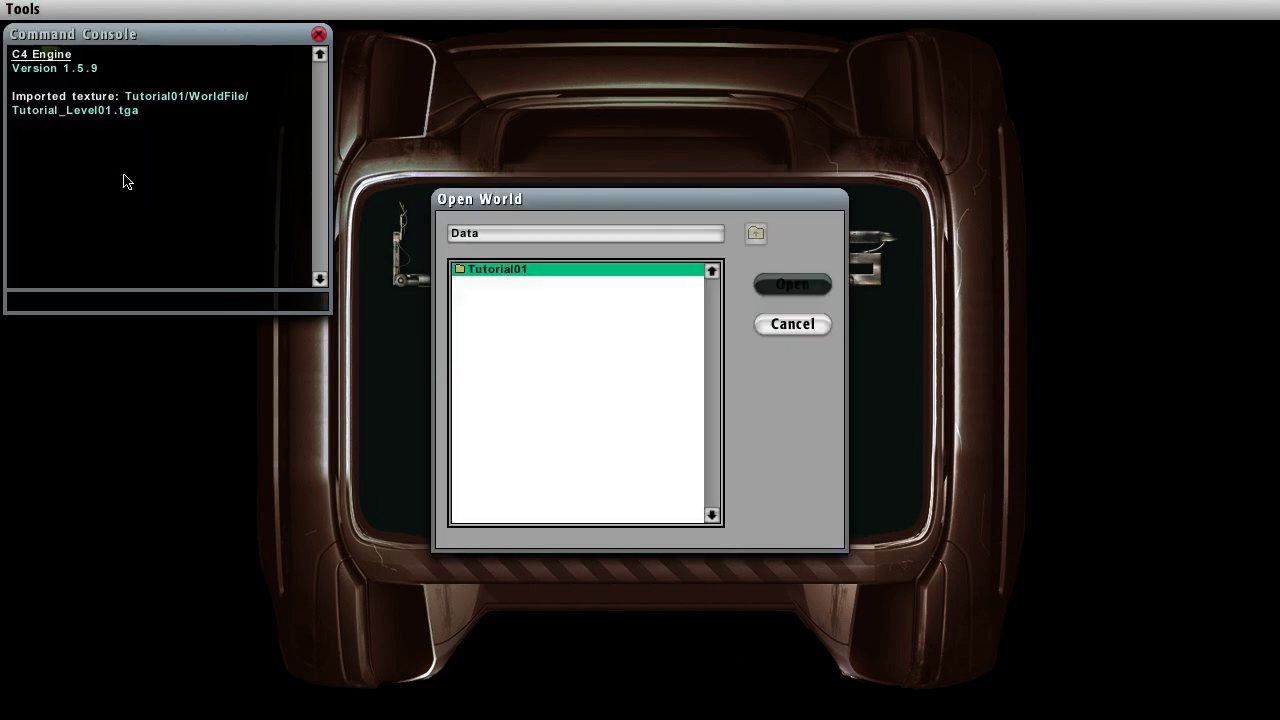
pyautogui.doubleClick(484, 270)
pyautogui.doubleClick(512, 272)
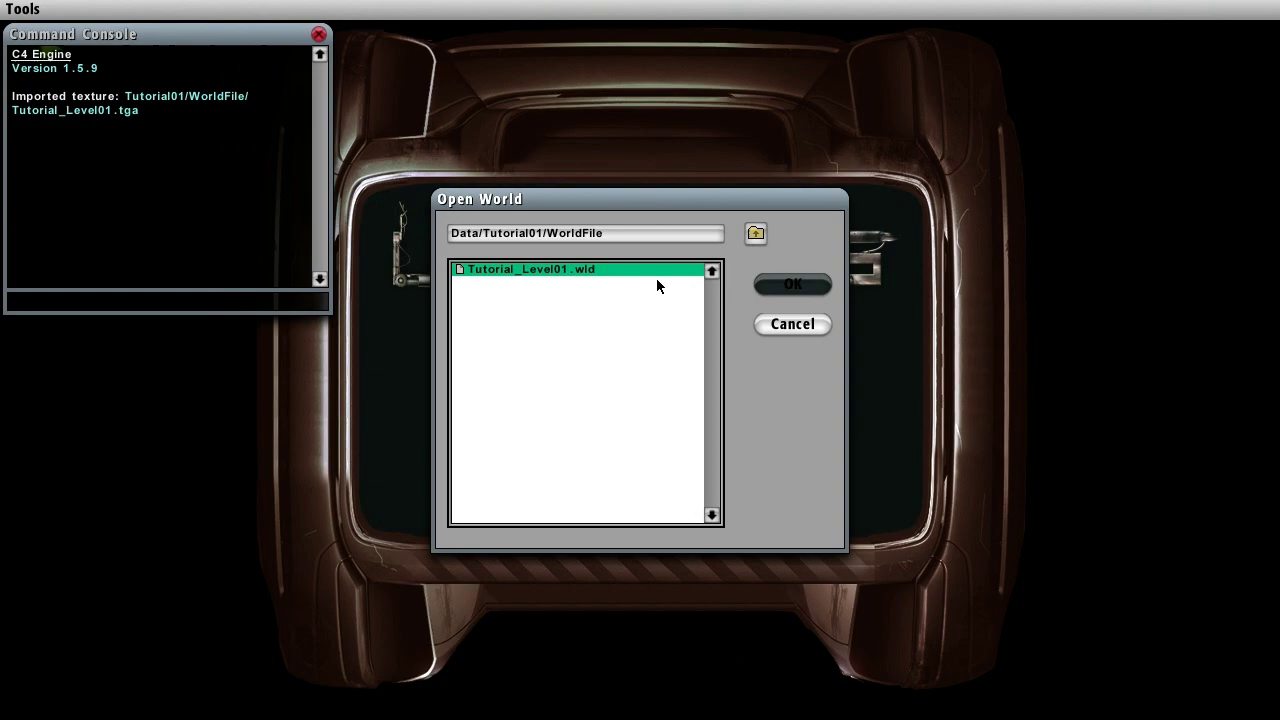
pyautogui.click(776, 281)
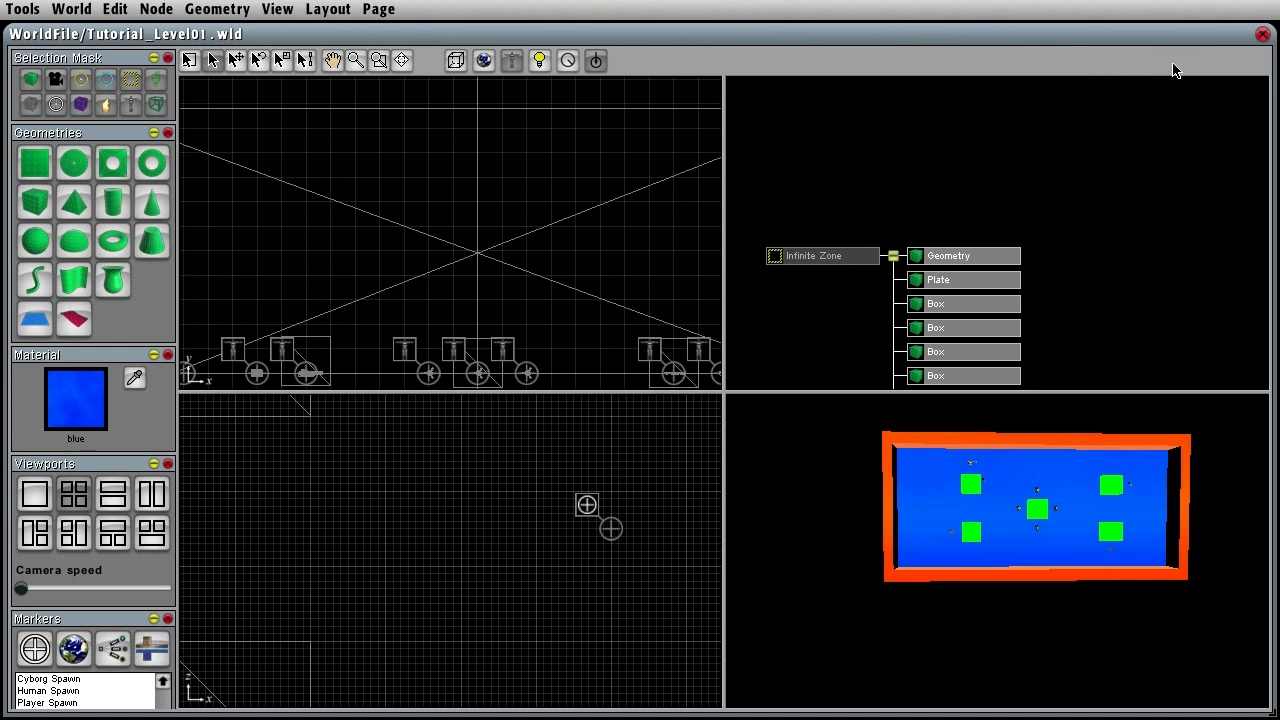
pyautogui.click(1262, 34)
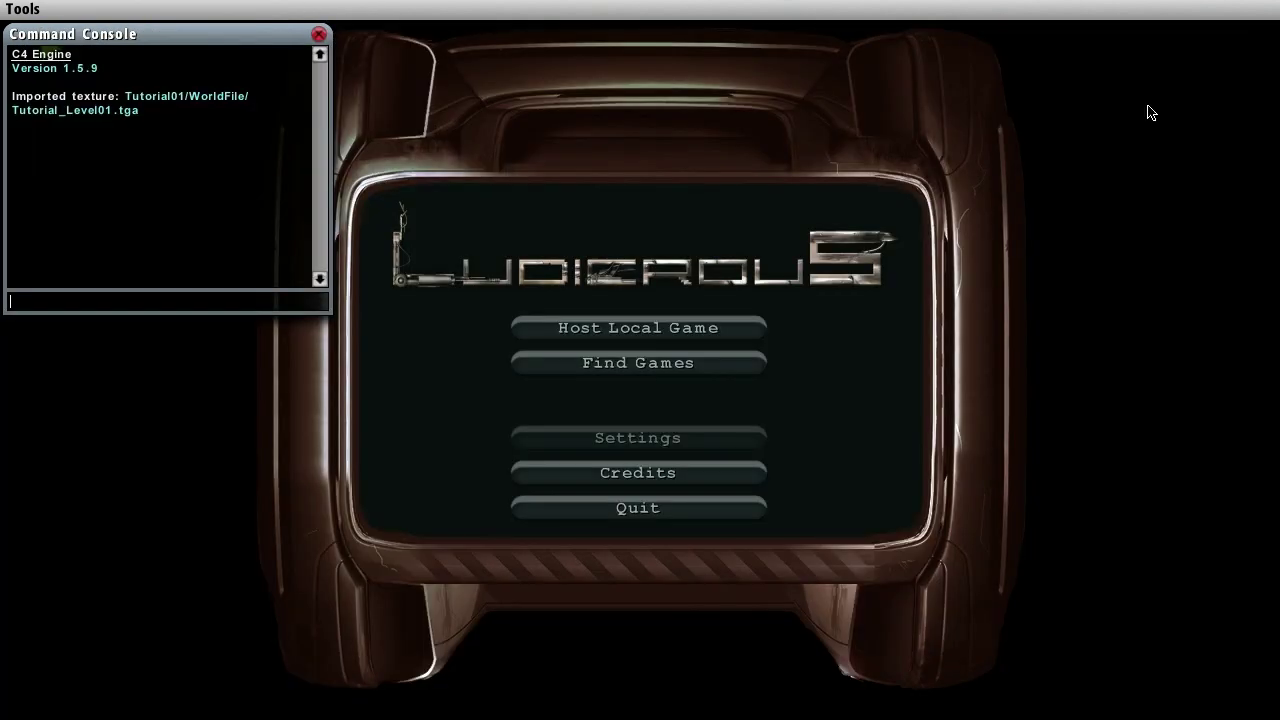
# - Host a local game on Tutorial Level 1 with bots Jeff, ML5 MK2 and ML 12
pyautogui.click(319, 34)
pyautogui.click(596, 330)
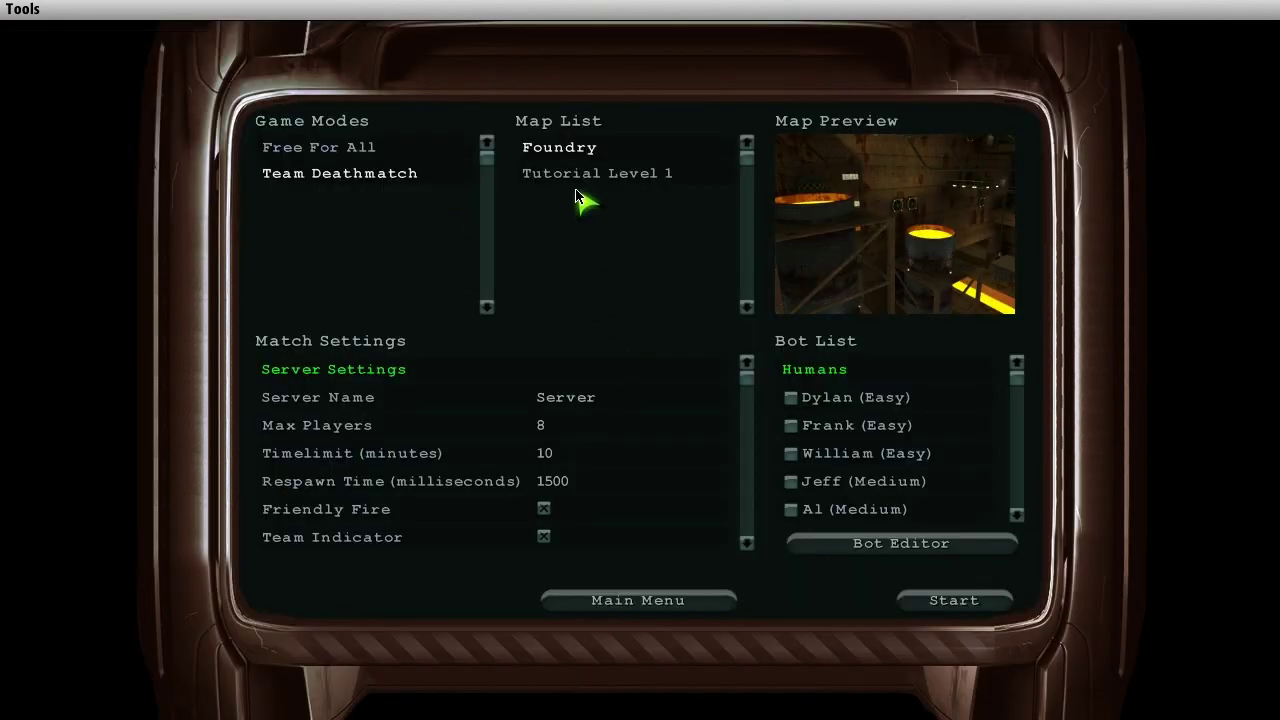
pyautogui.click(580, 178)
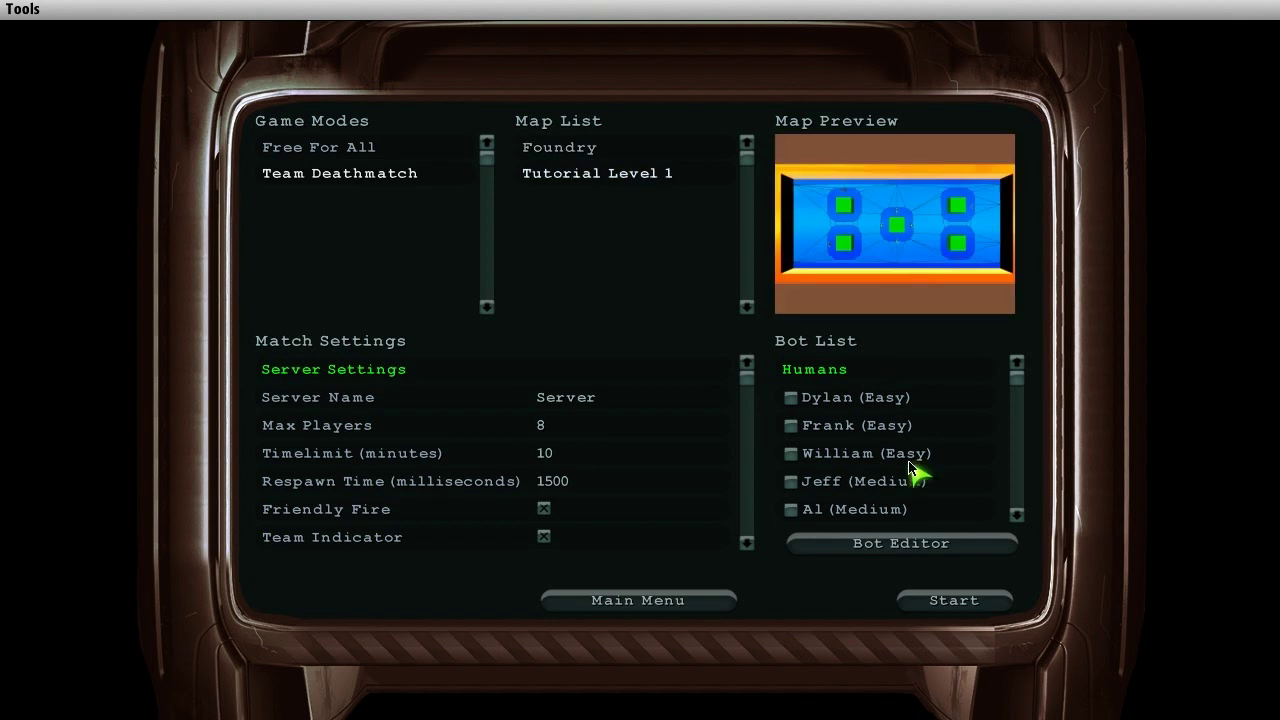
pyautogui.scroll(-1, 910, 483)
pyautogui.click(862, 458)
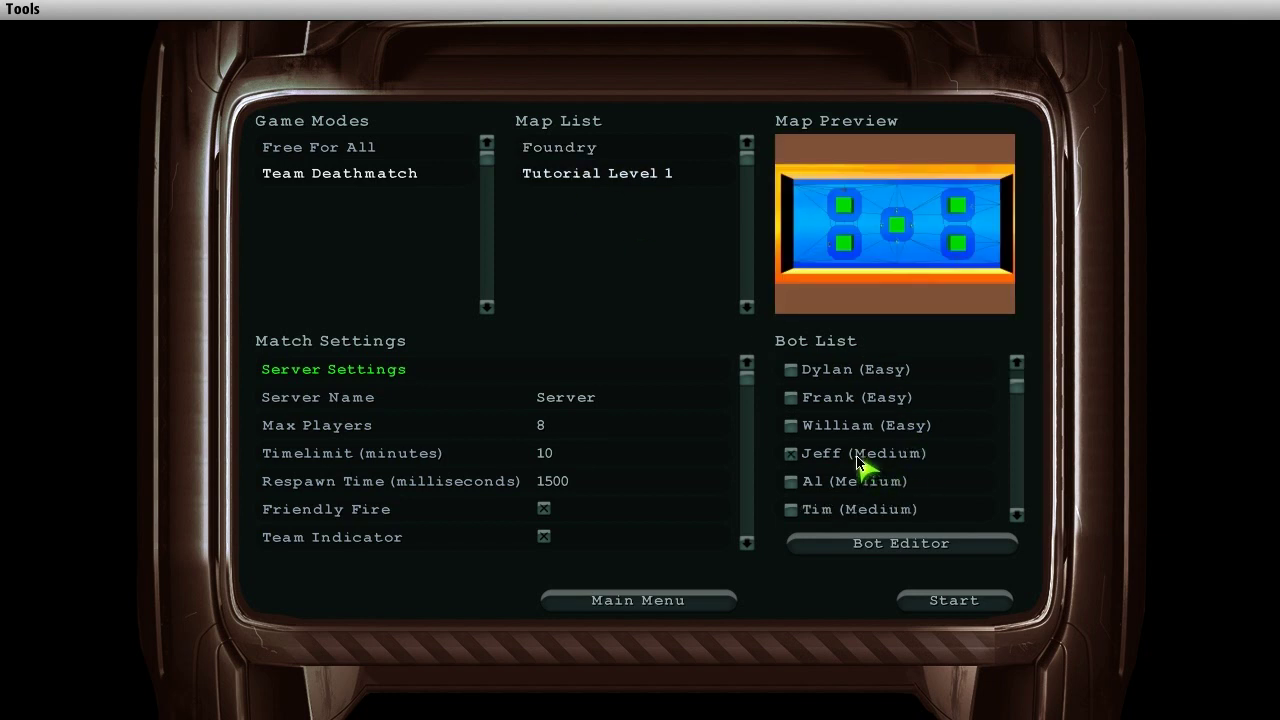
pyautogui.scroll(-7, 925, 515)
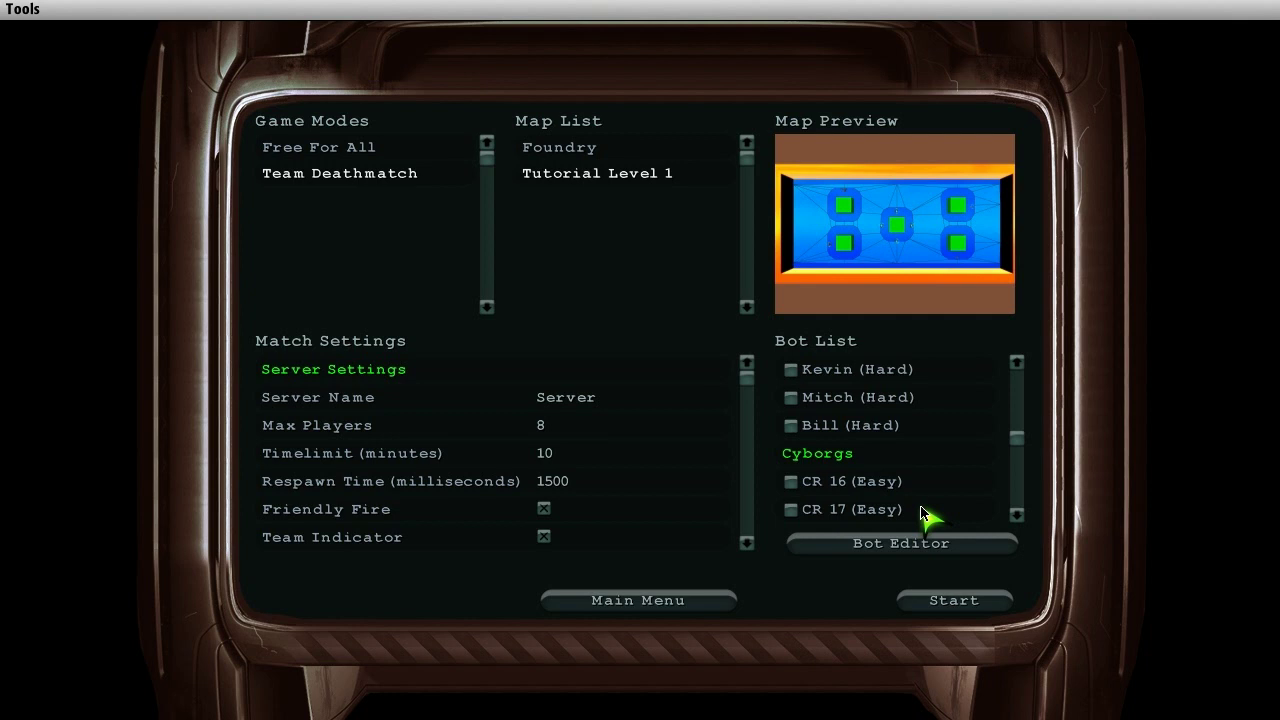
pyautogui.scroll(-4, 922, 512)
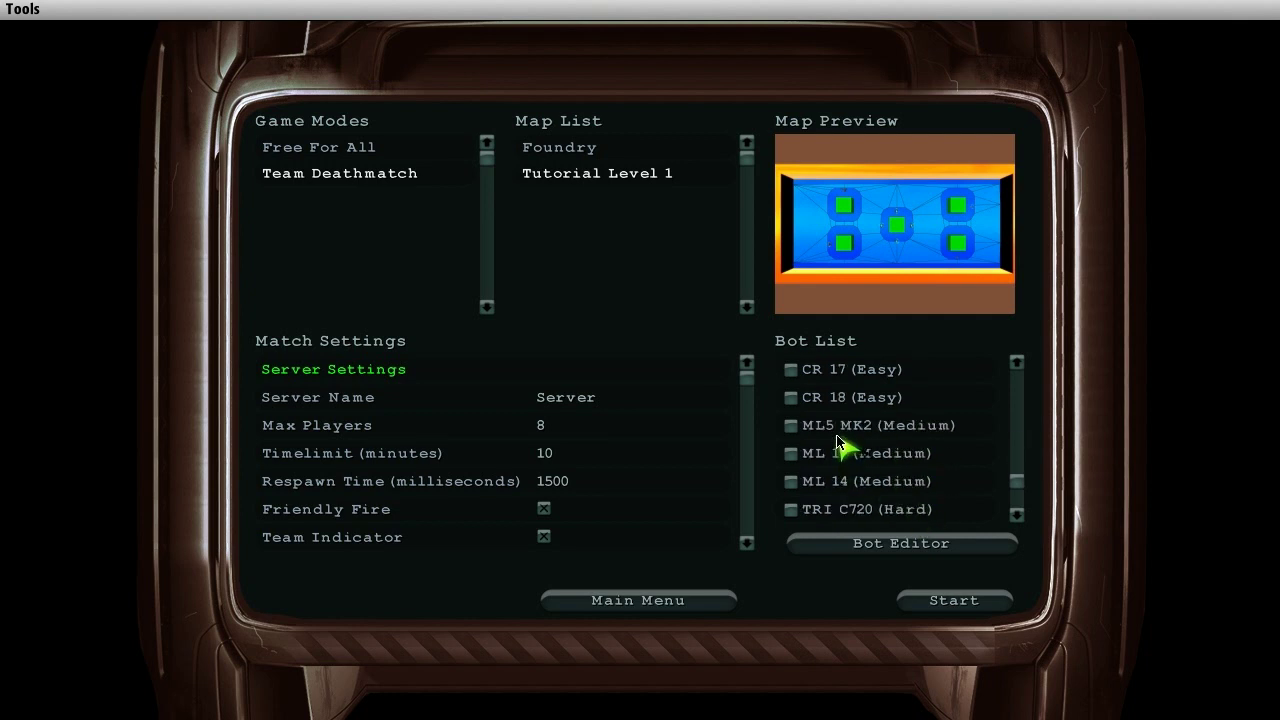
pyautogui.click(840, 430)
pyautogui.click(838, 453)
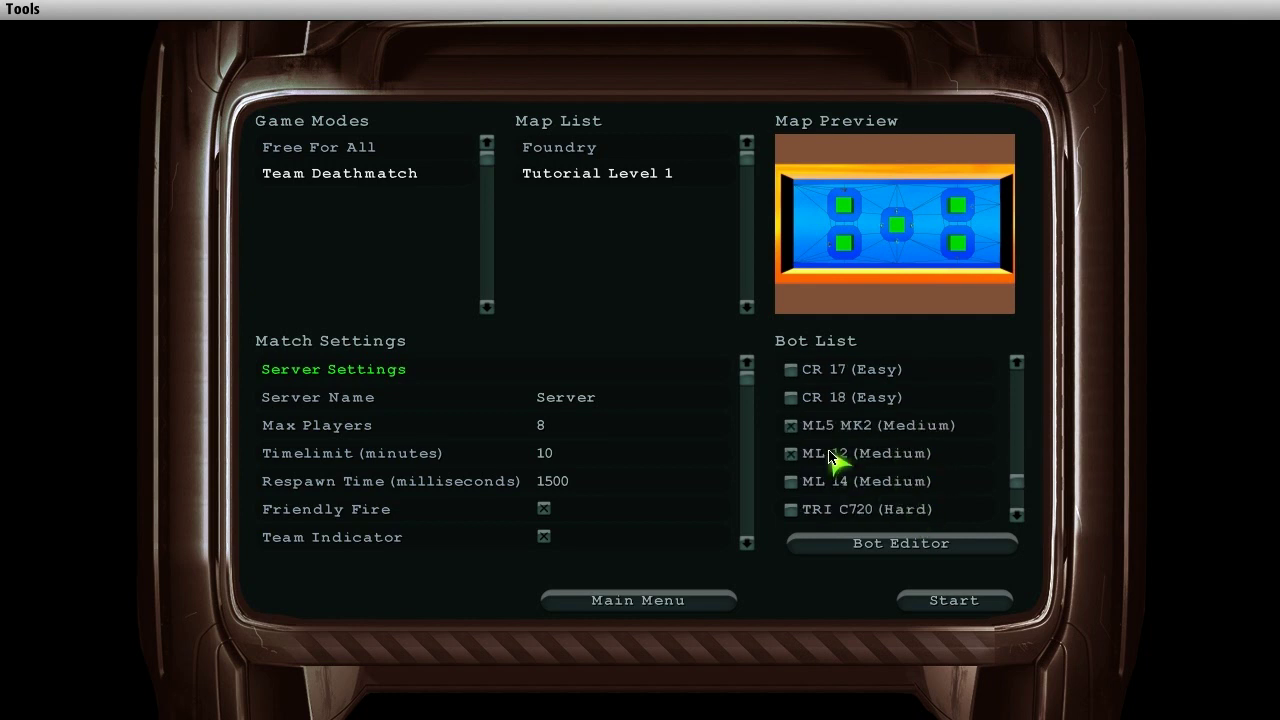
pyautogui.click(962, 604)
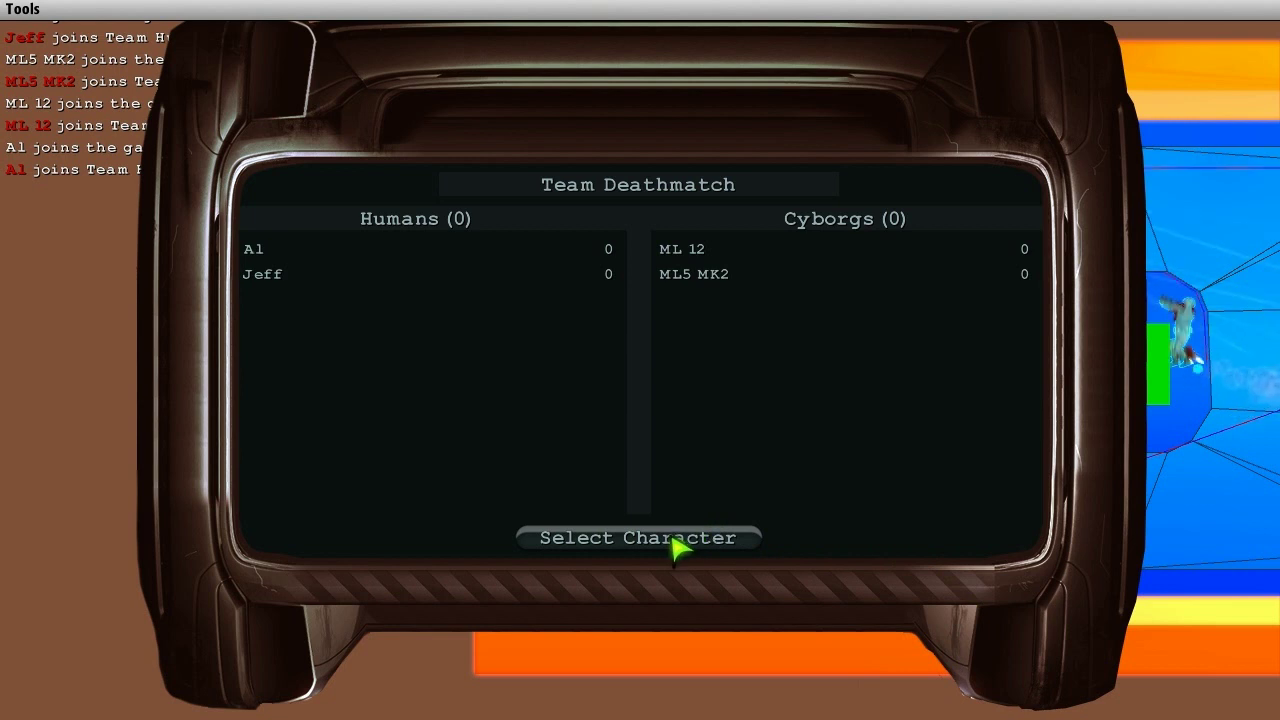
# - Enter the arena, let the bots fight, then pause with Esc
pyautogui.click(675, 540)
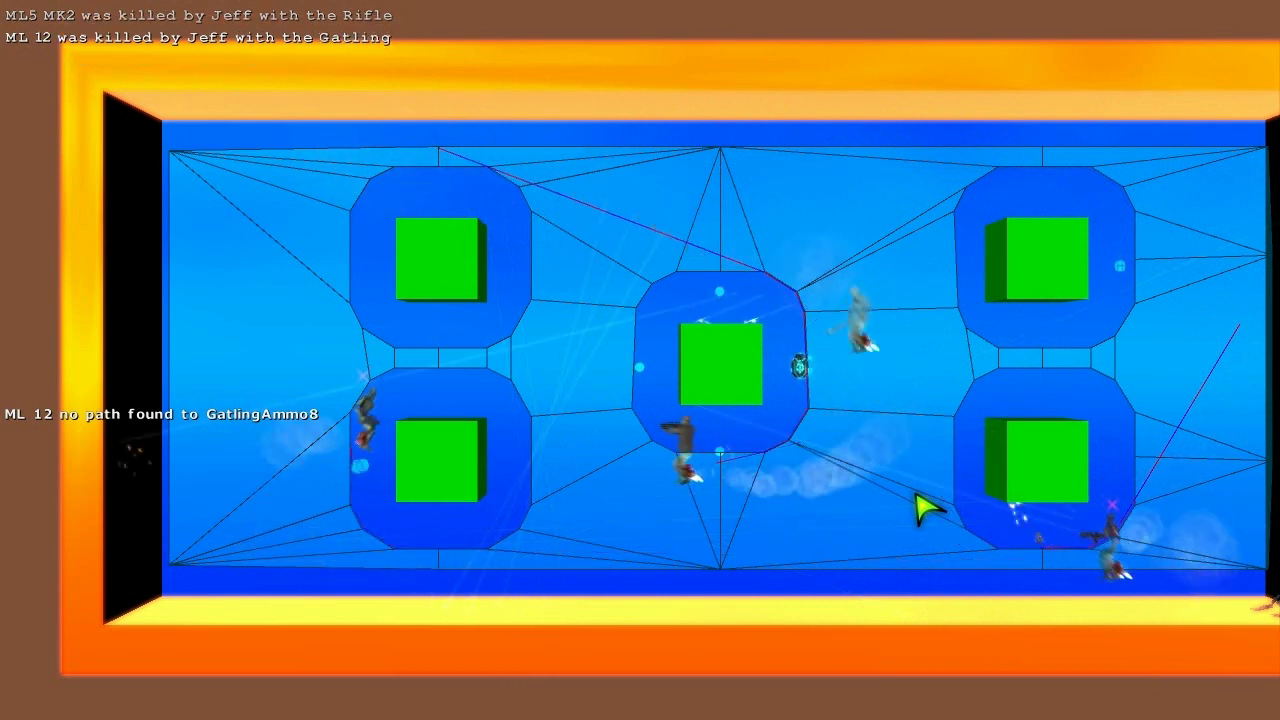
pyautogui.press('Escape')
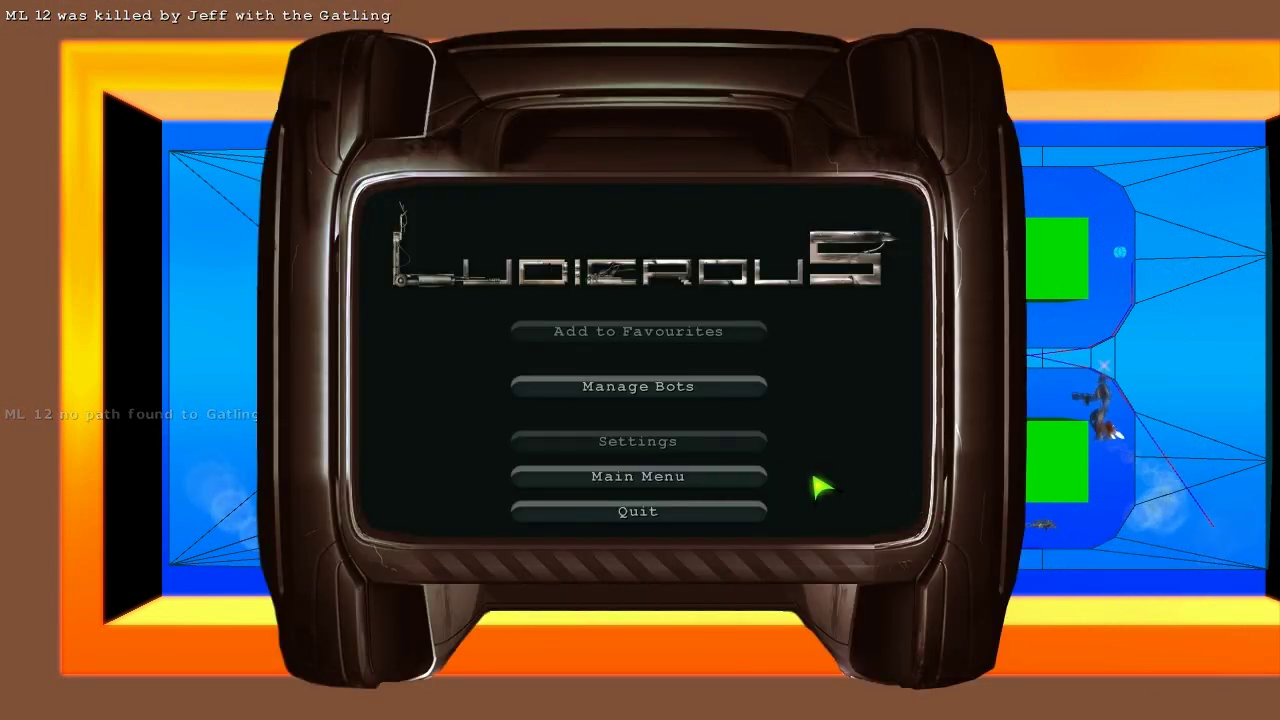
# - Return to the main menu and reveal the Tools bar with F1
pyautogui.click(697, 479)
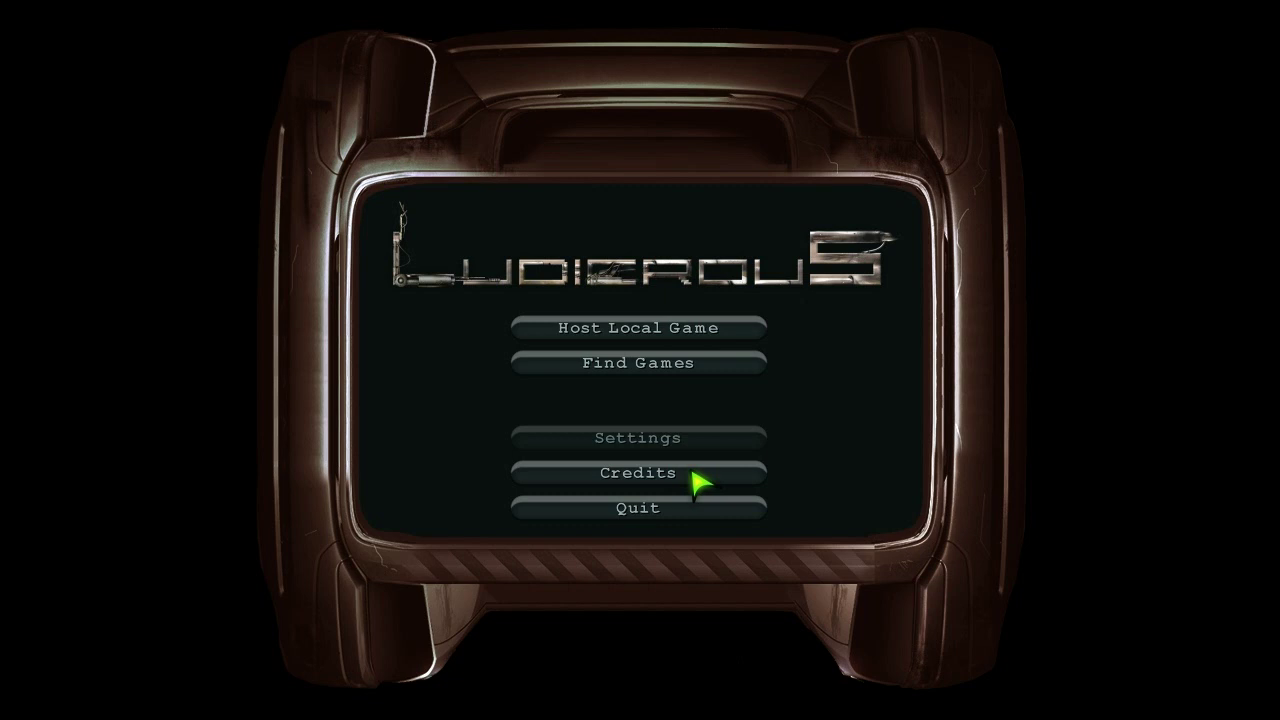
pyautogui.press('F1')
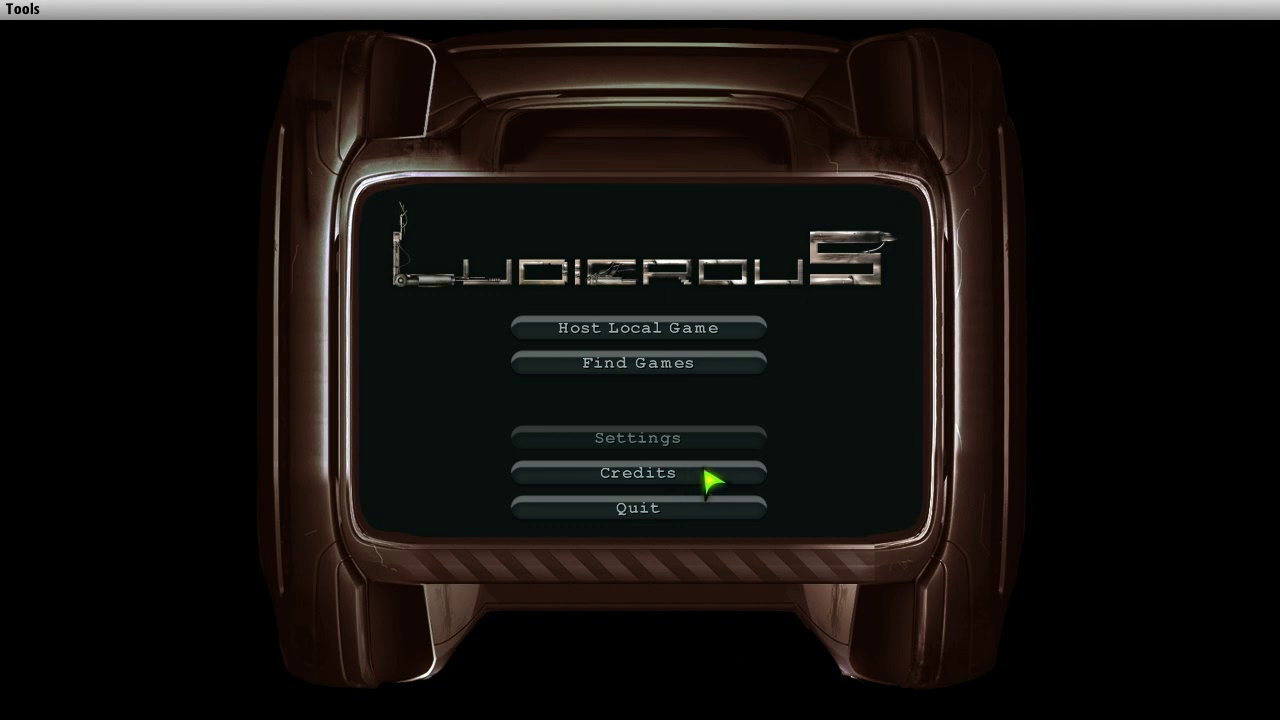
# - Run 'pack Tutorial01' in the command console
pyautogui.click(24, 9)
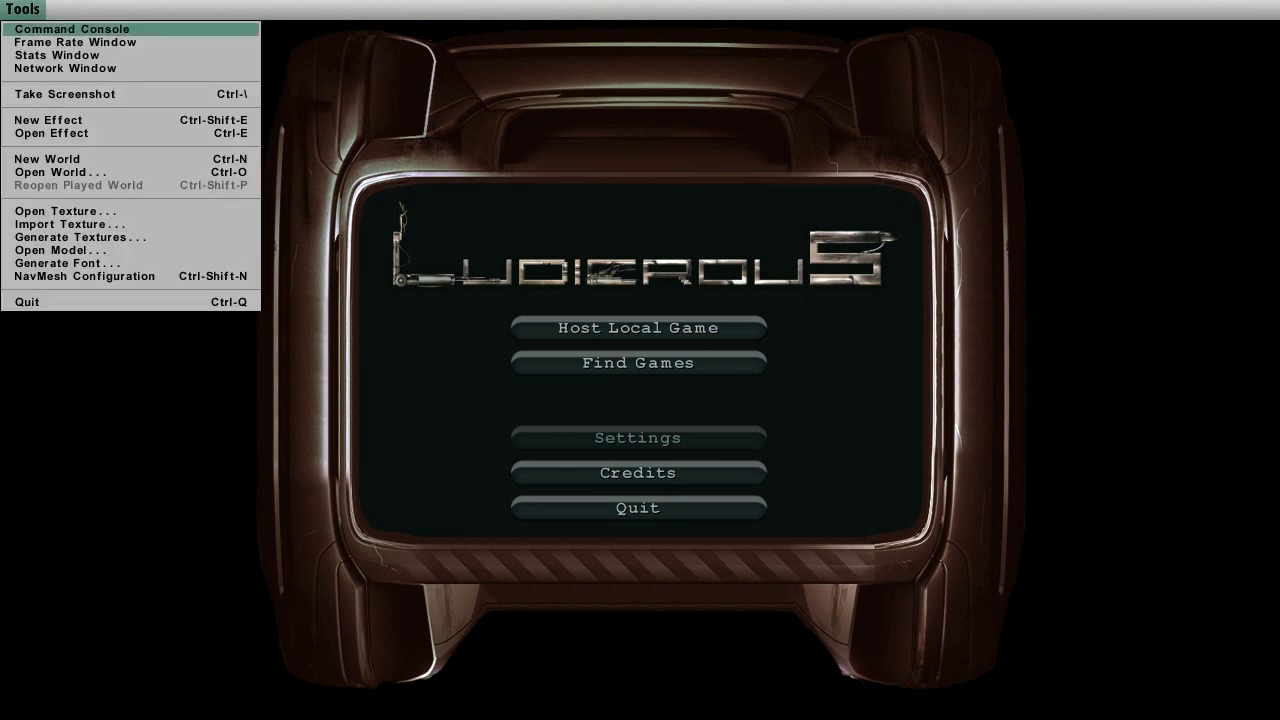
pyautogui.click(42, 27)
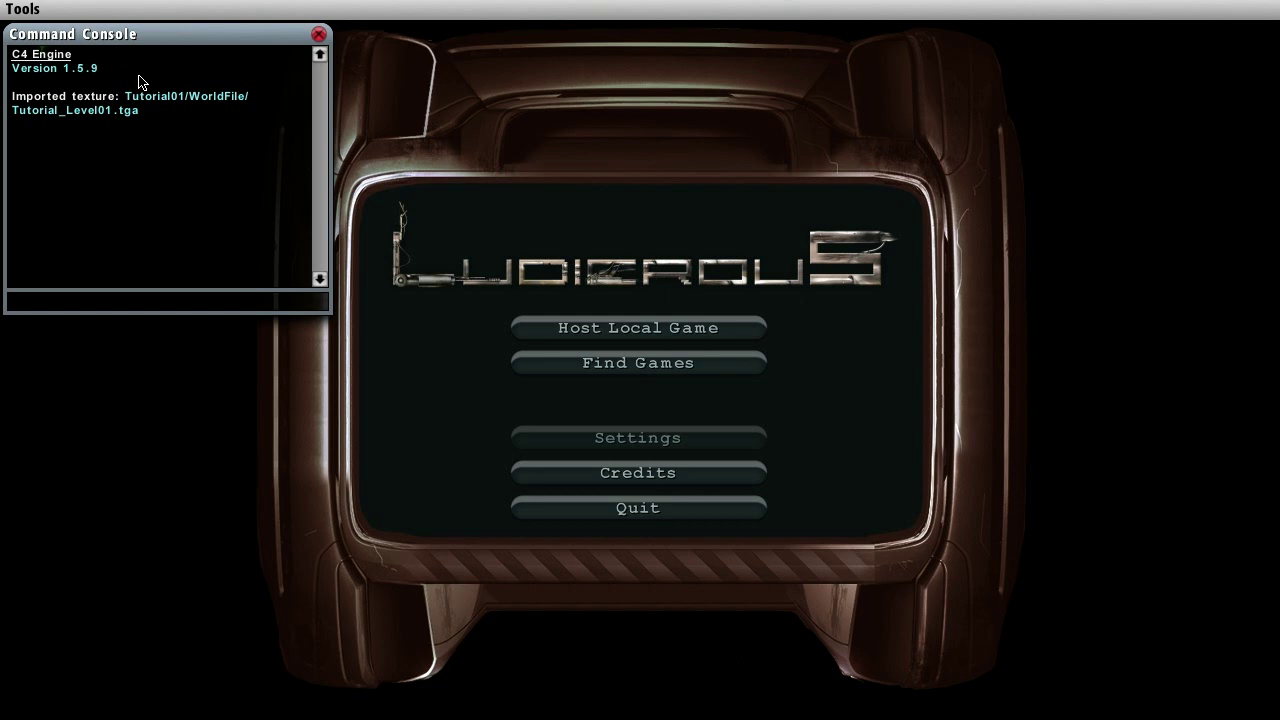
pyautogui.write('pack Tutorial01')
pyautogui.press('Return')
# - Quit the game and confirm Tutorial01.pak exists in the Data folder
pyautogui.click(623, 511)
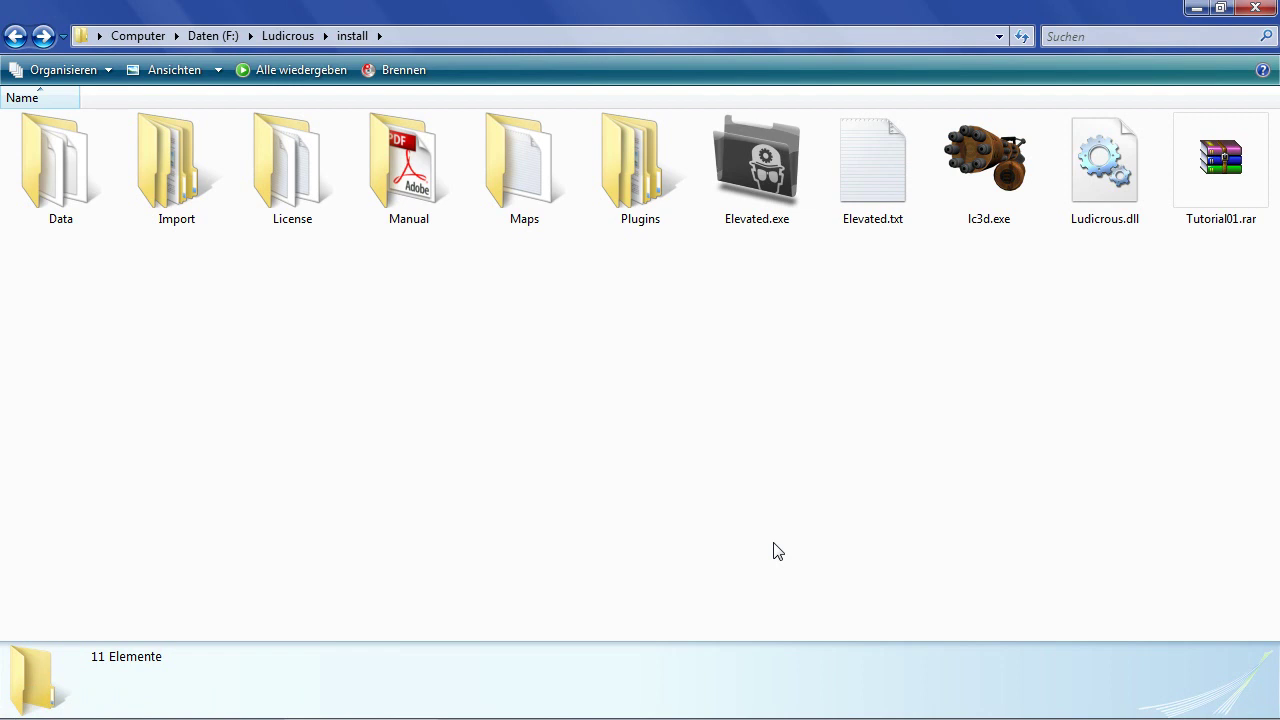
pyautogui.doubleClick(57, 222)
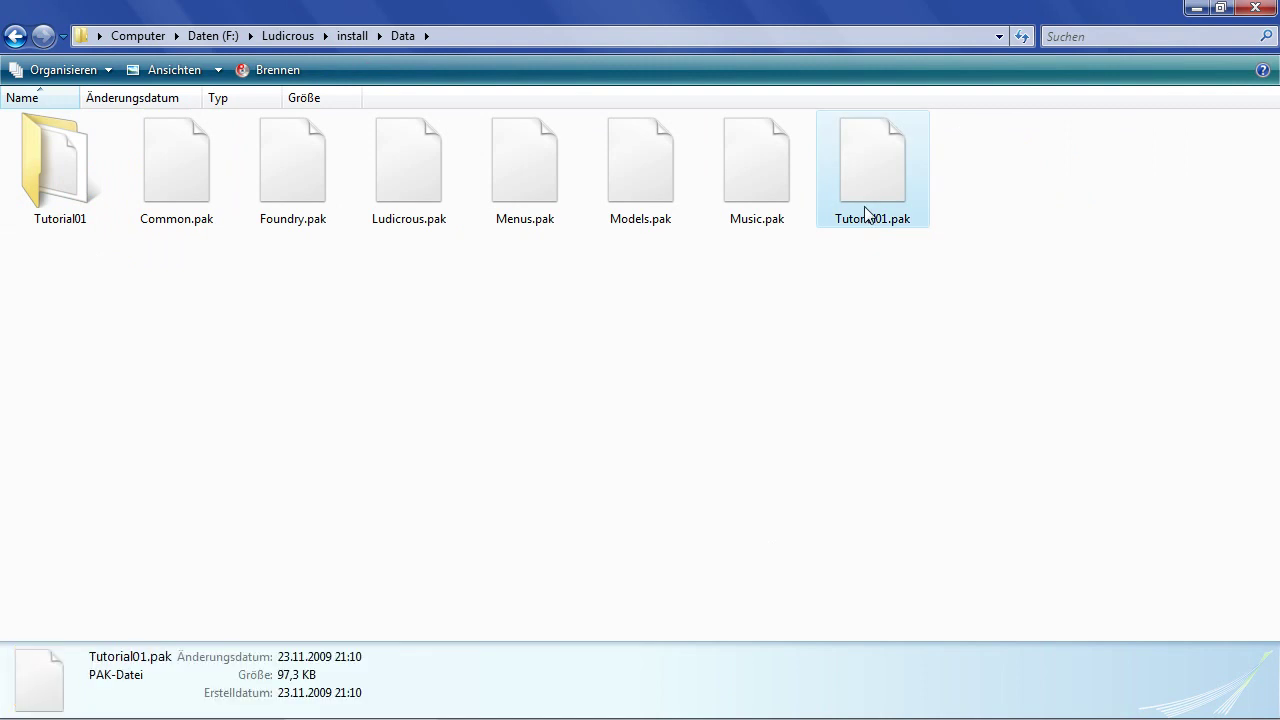
pyautogui.click(875, 185)
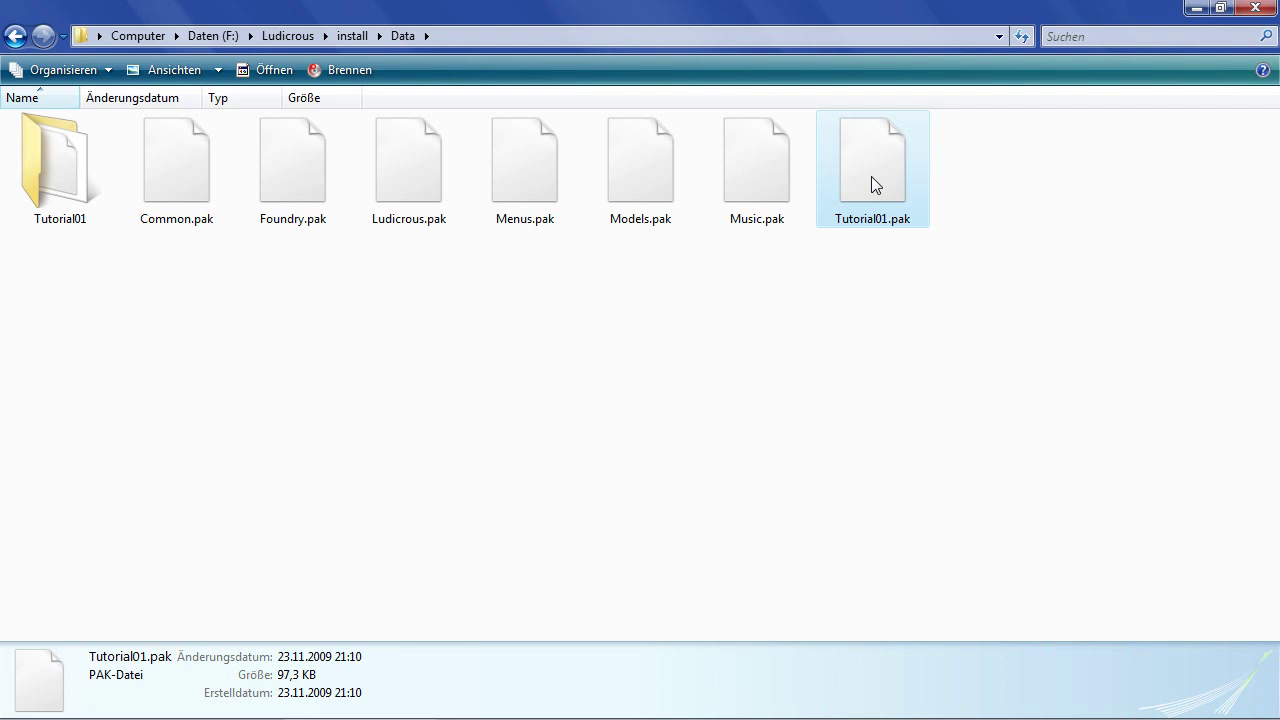
# - Inspect Tutorial_Level01.tex in Tutorial01/WorldFile, then go back to Data
pyautogui.click(34, 198)
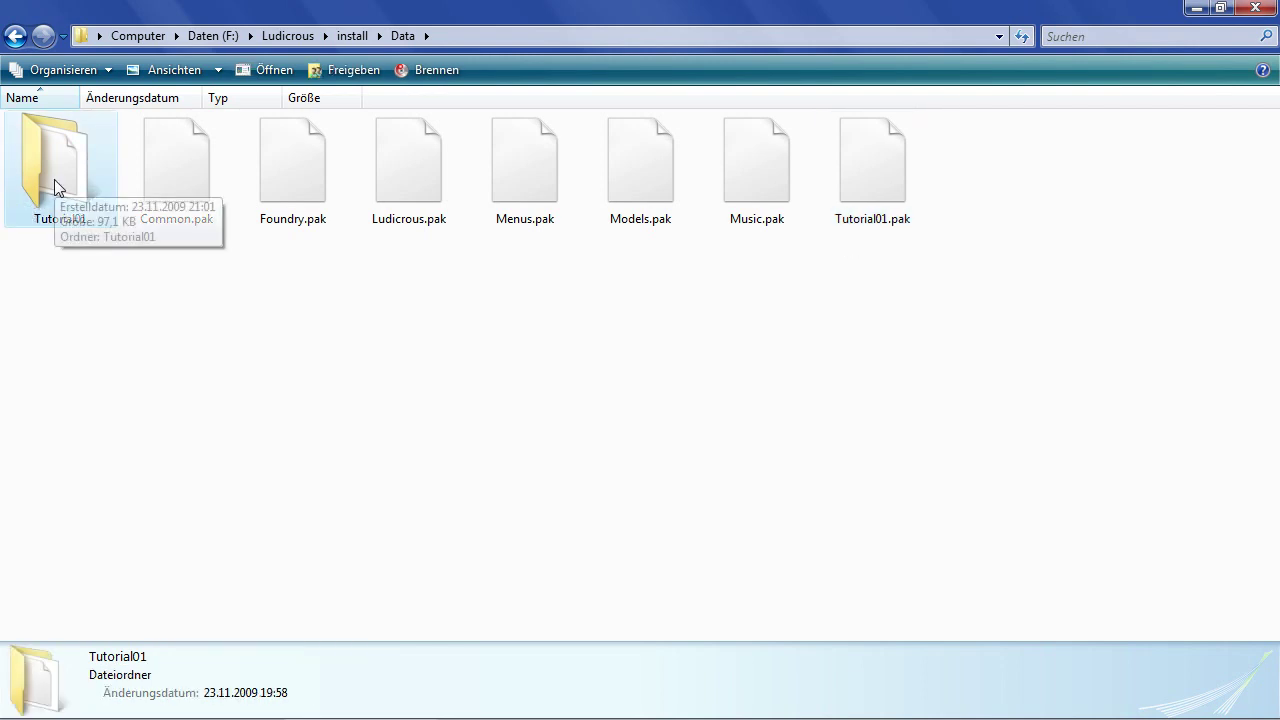
pyautogui.doubleClick(54, 190)
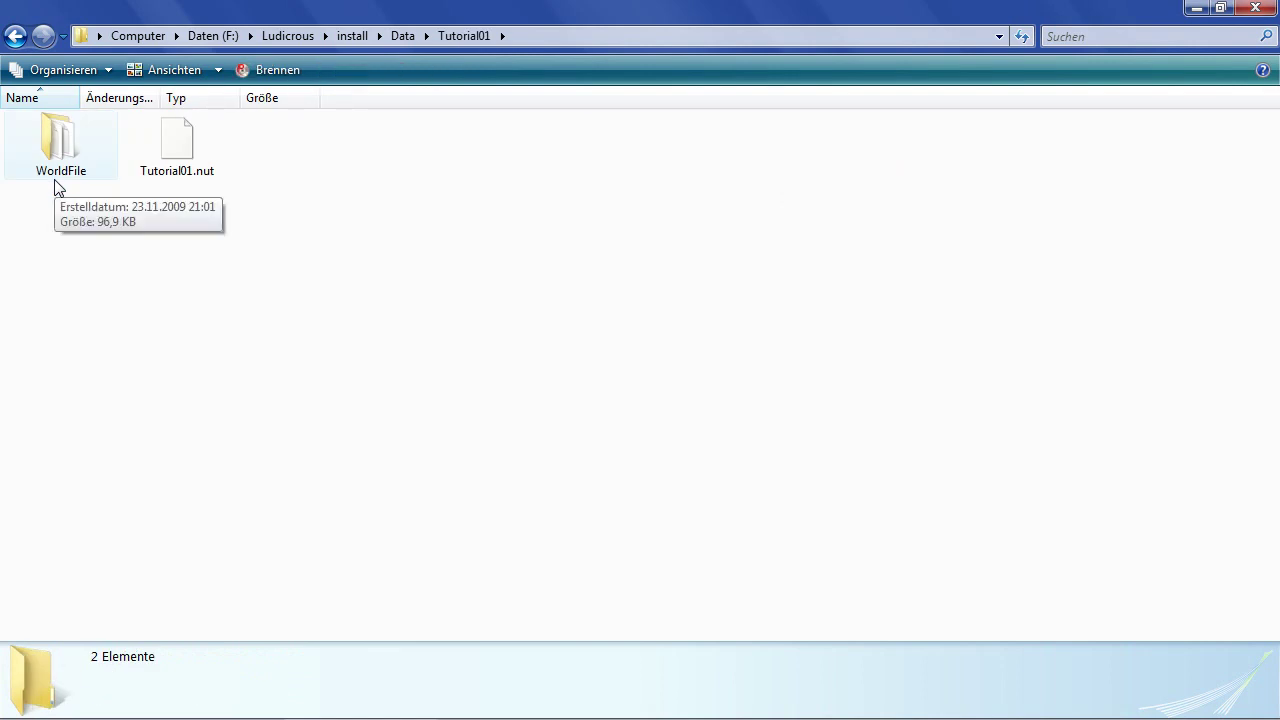
pyautogui.doubleClick(56, 145)
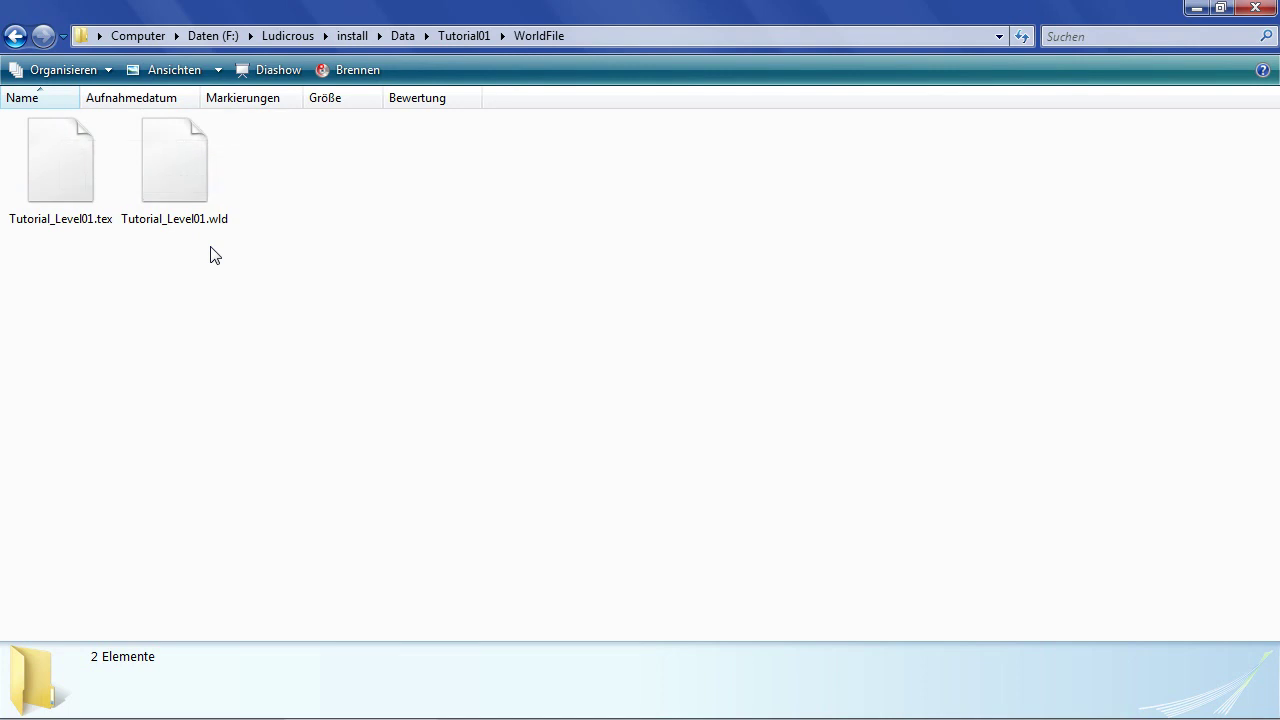
pyautogui.click(88, 217)
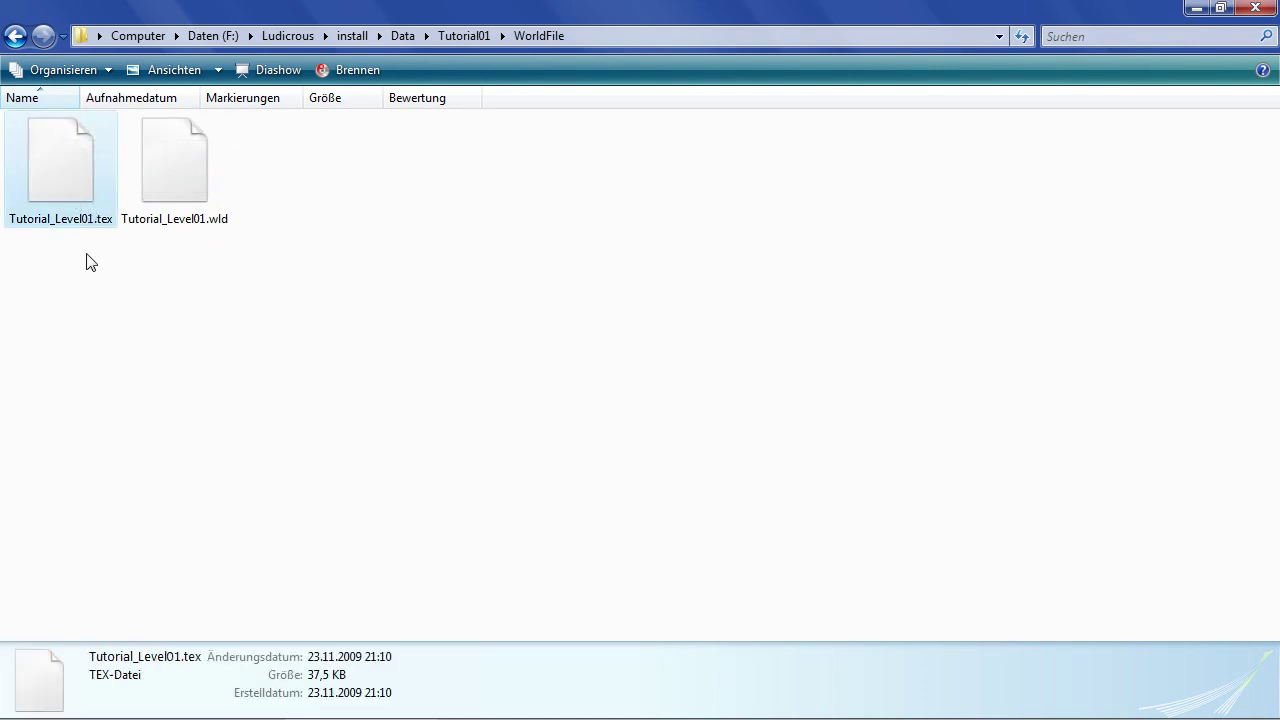
pyautogui.click(109, 303)
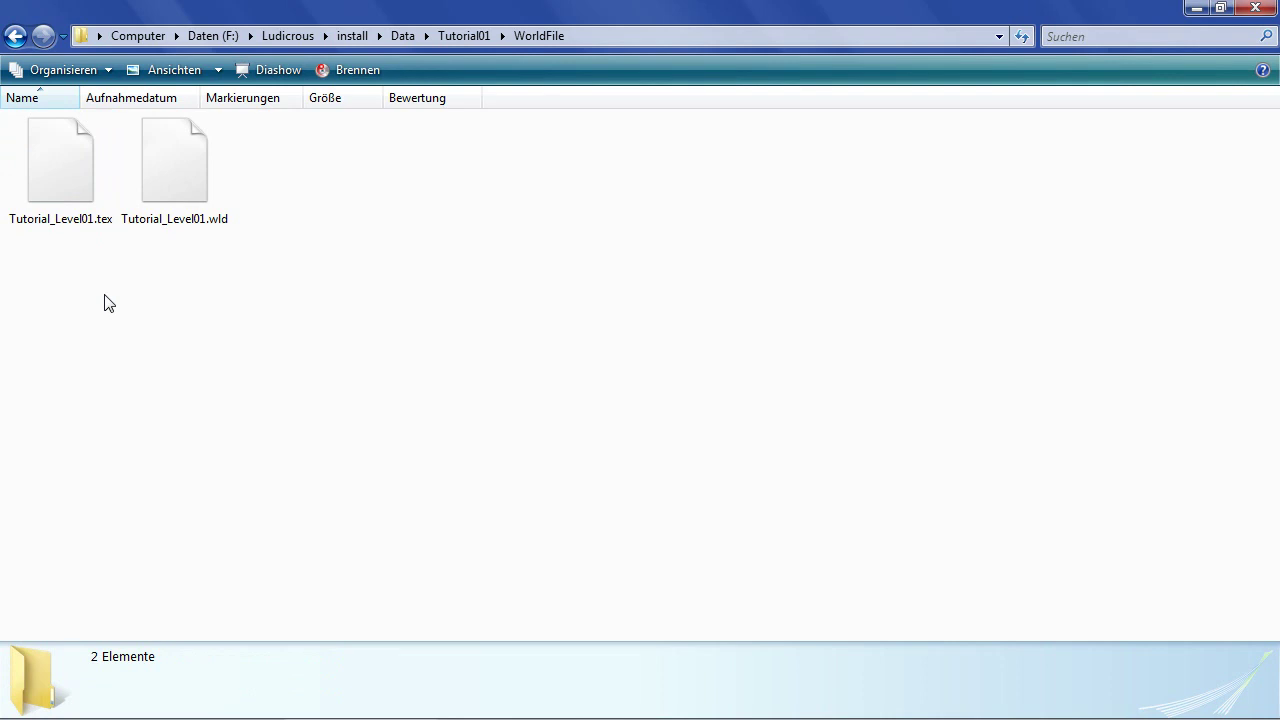
pyautogui.press('BackSpace')
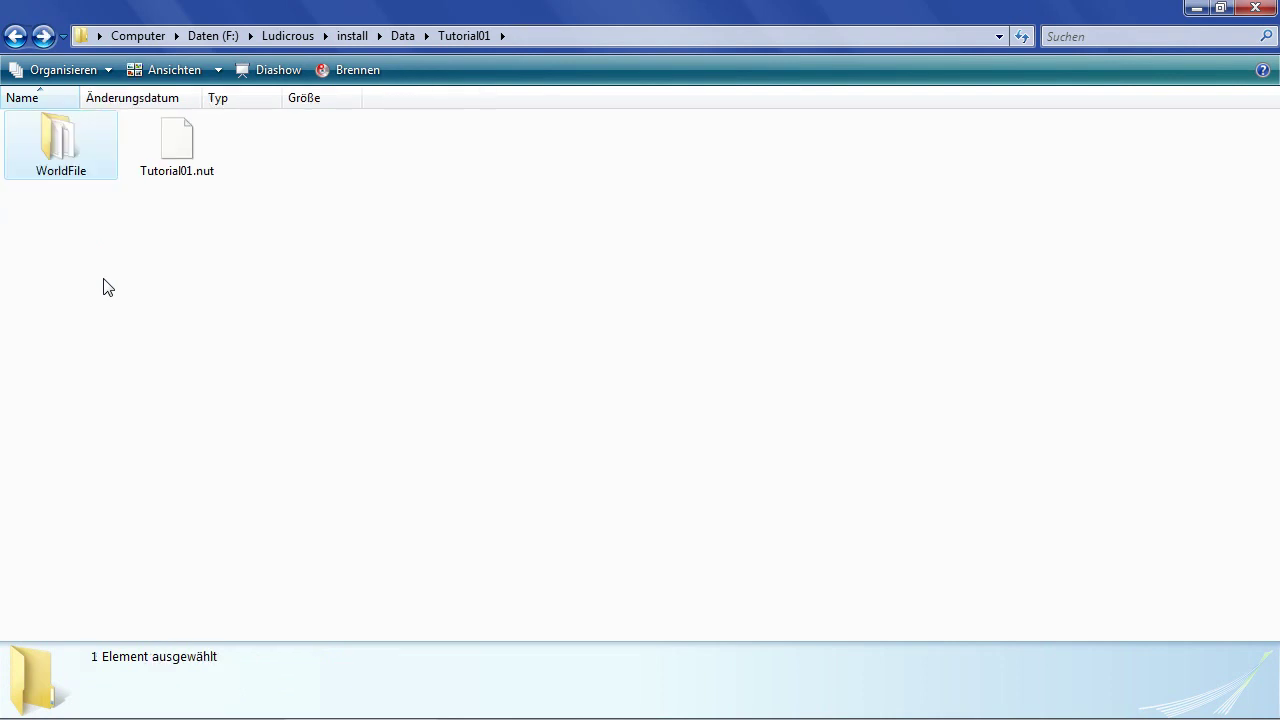
pyautogui.press('BackSpace')
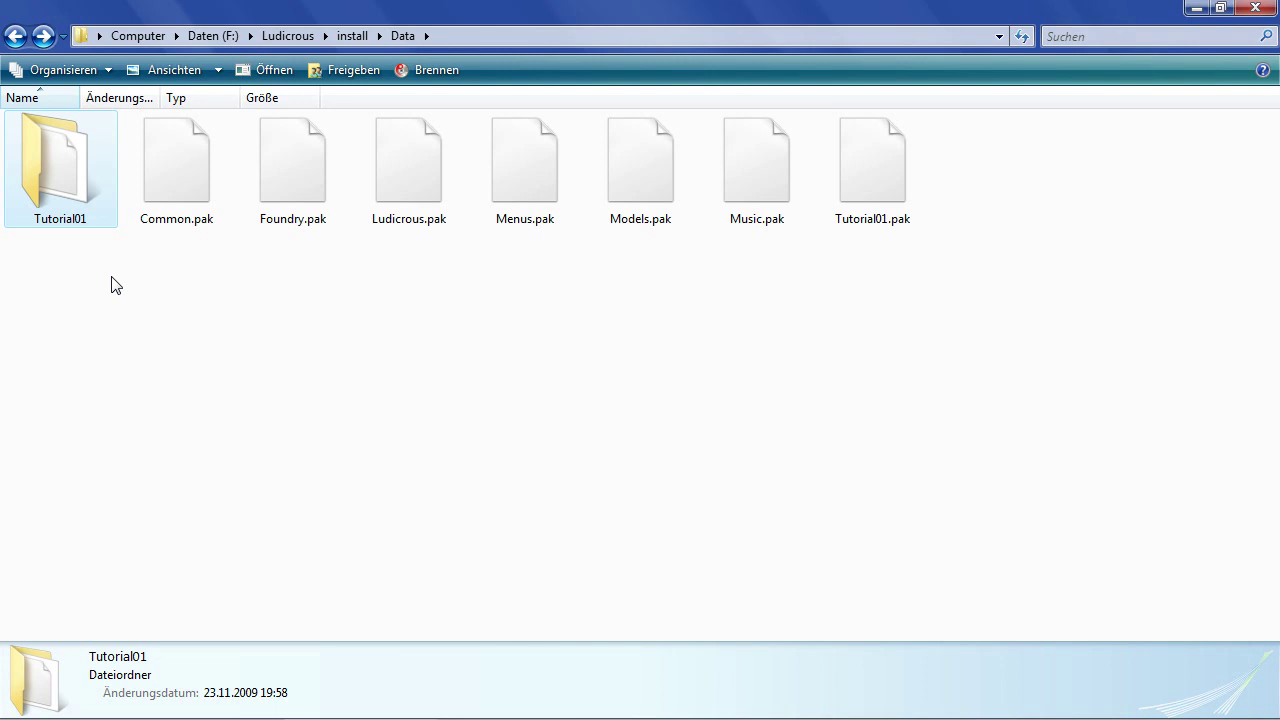
# - Copy Tutorial01.pak from the Data folder and paste it into the Maps folder
pyautogui.click(837, 189)
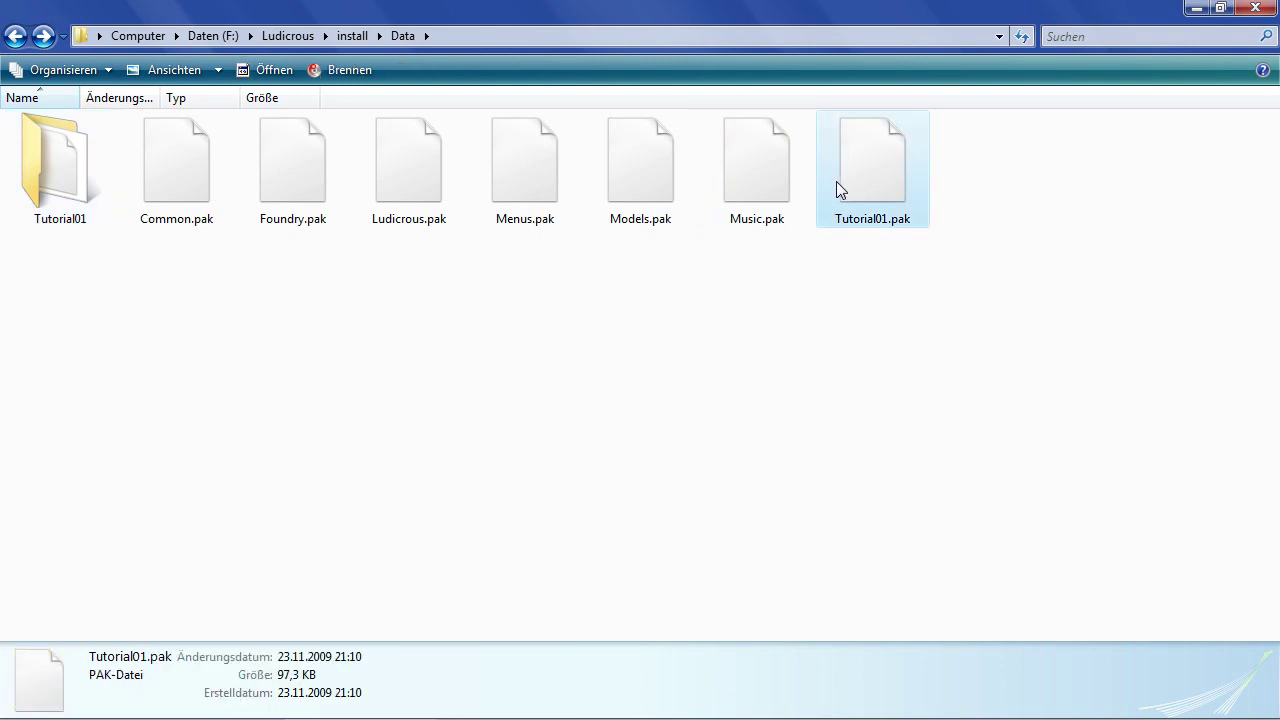
pyautogui.press('BackSpace')
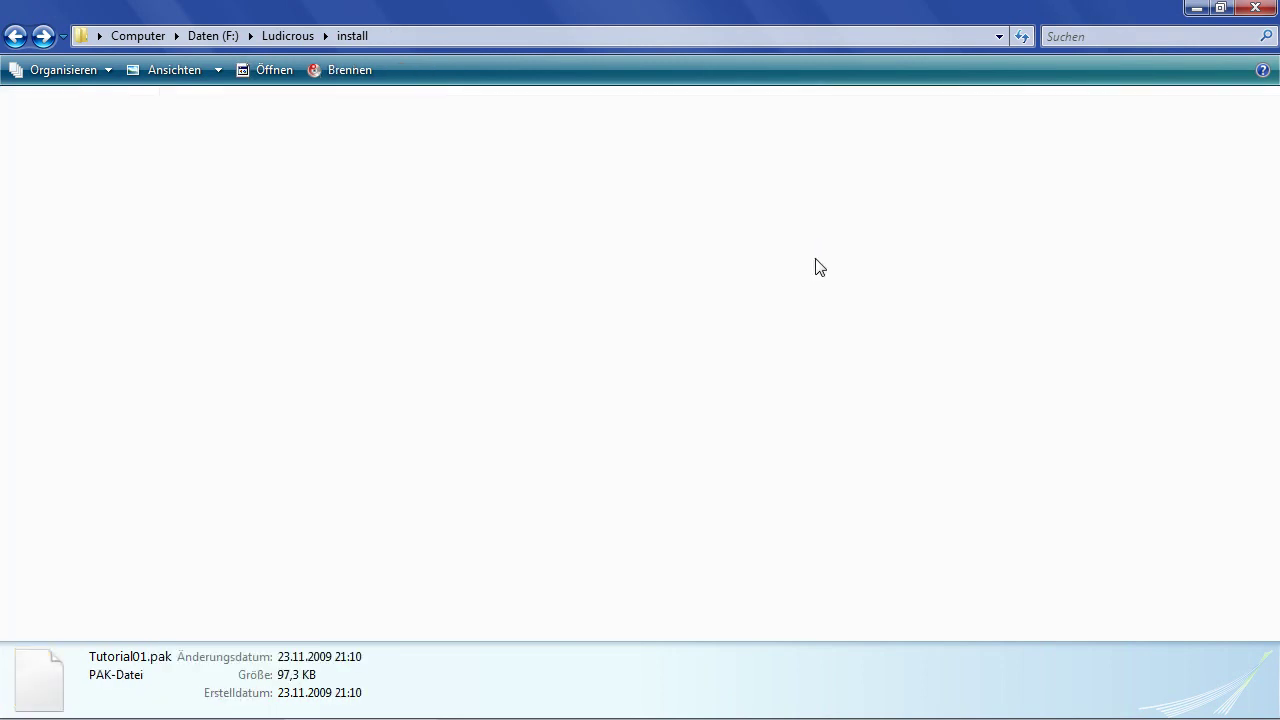
pyautogui.doubleClick(510, 193)
pyautogui.press('BackSpace')
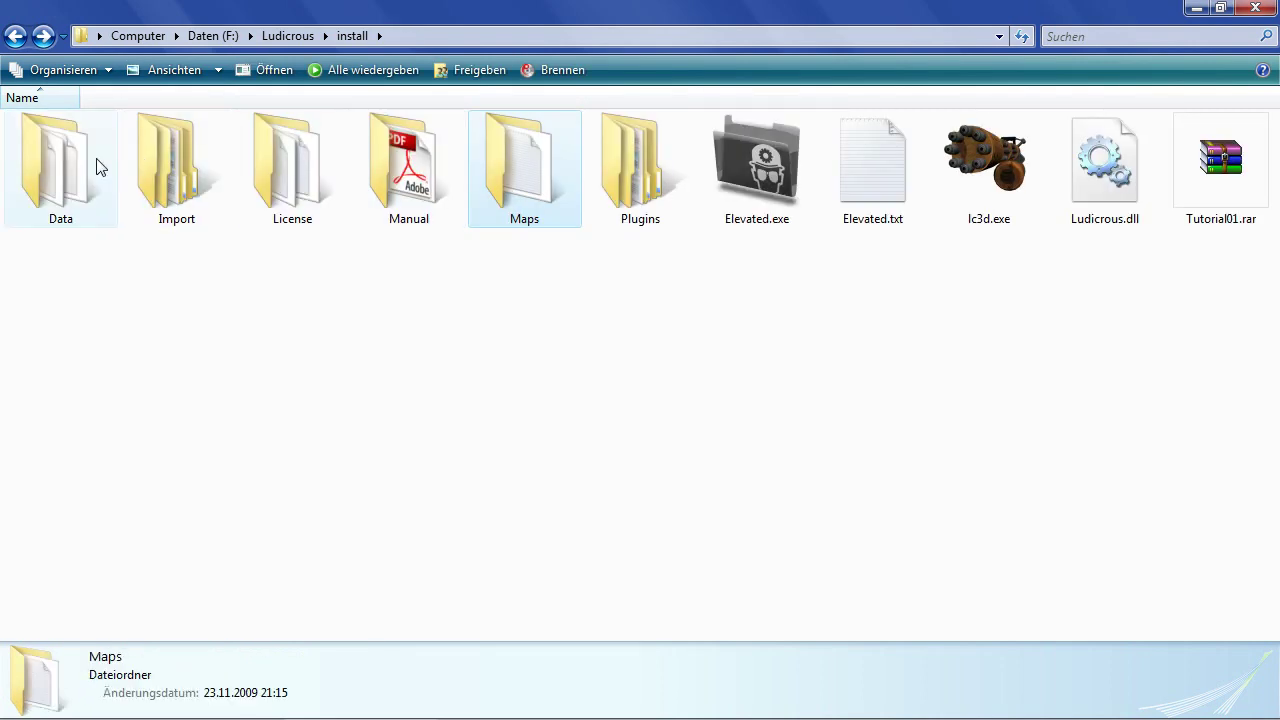
pyautogui.doubleClick(73, 168)
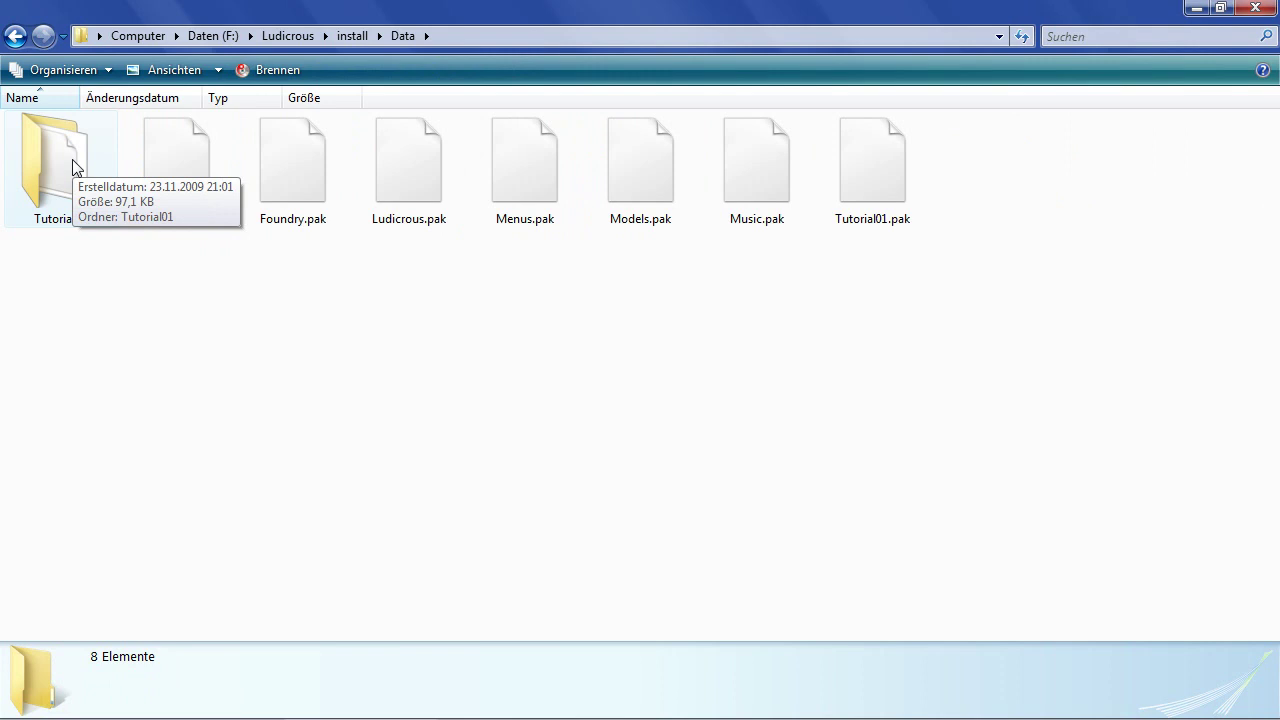
pyautogui.click(895, 164)
pyautogui.press('BackSpace')
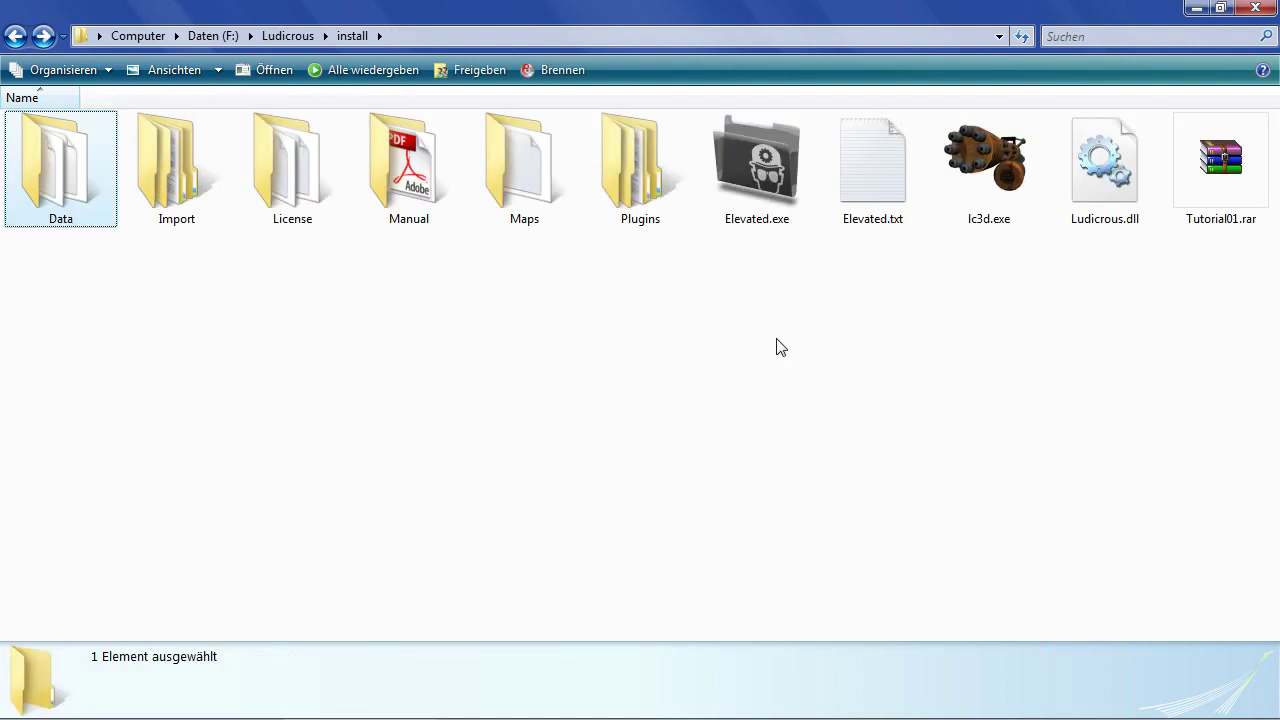
pyautogui.doubleClick(518, 172)
pyautogui.hotkey('ctrl', 'v')
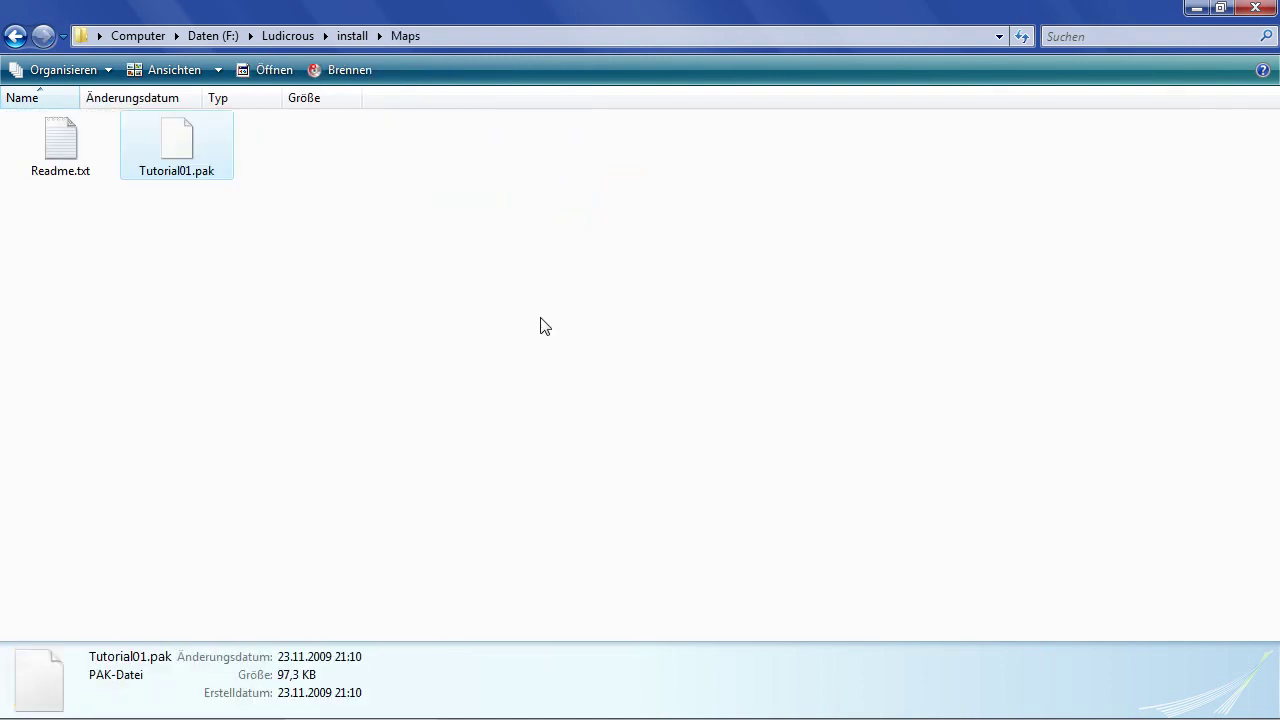